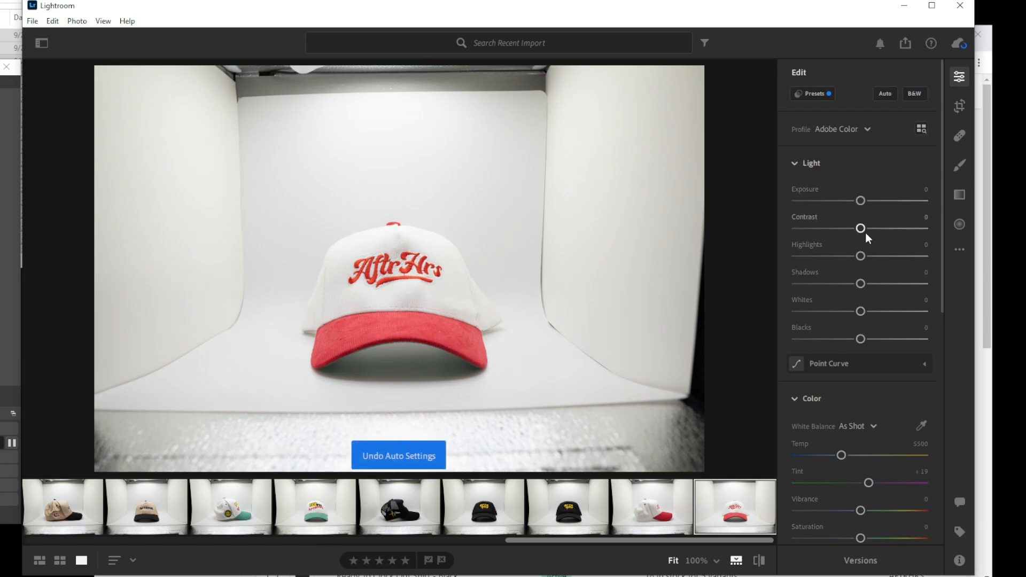
- Adjust the red-and-white cap photo to exposure -0.34, contrast +13, shadows -18, whites -6, blacks +13 and vibrance +20
drag(861, 312, 849, 289)
scroll(909, 374, down, 3)
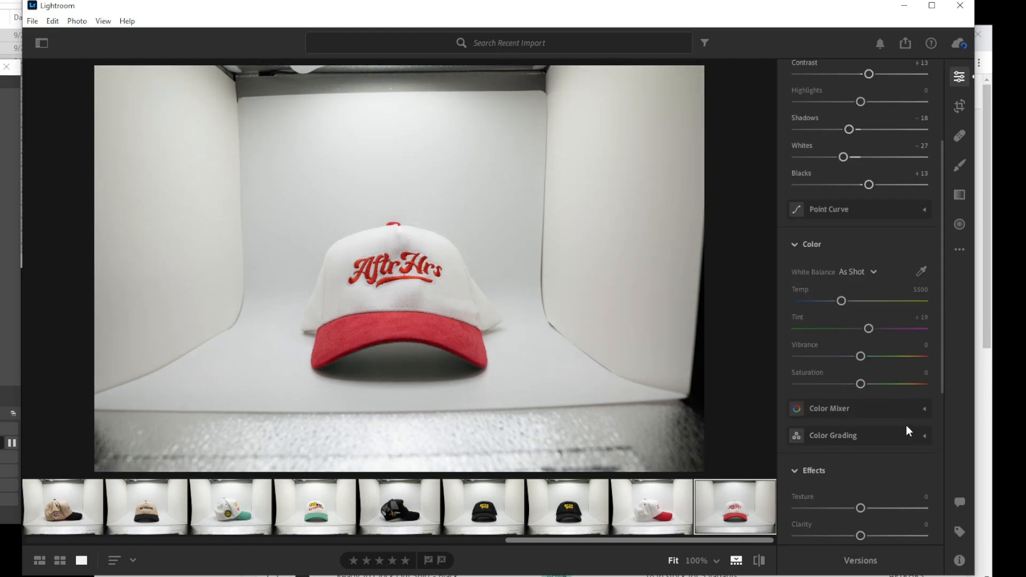
drag(860, 356, 874, 360)
scroll(870, 449, down, 3)
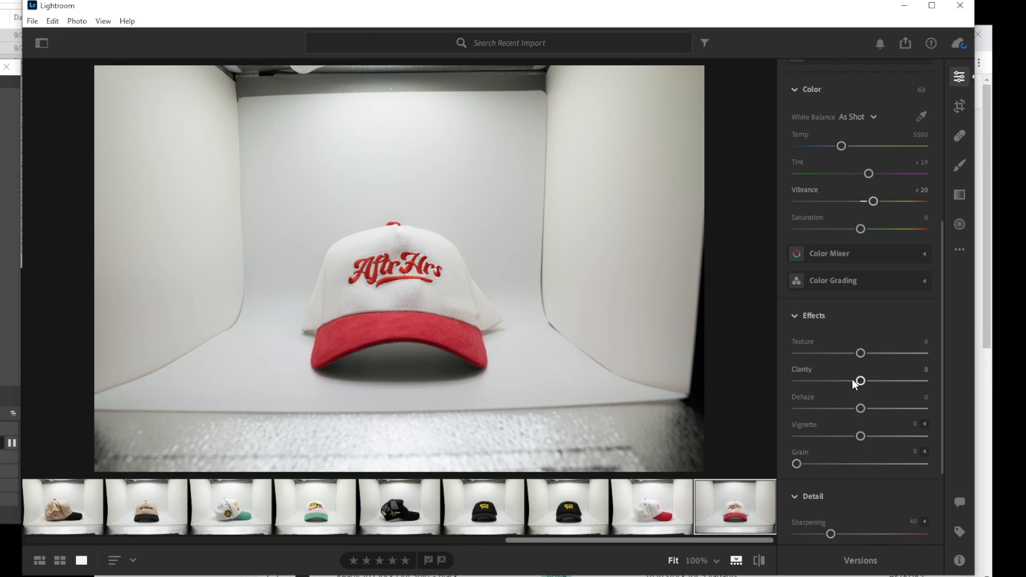
drag(863, 355, 857, 410)
drag(507, 63, 453, 282)
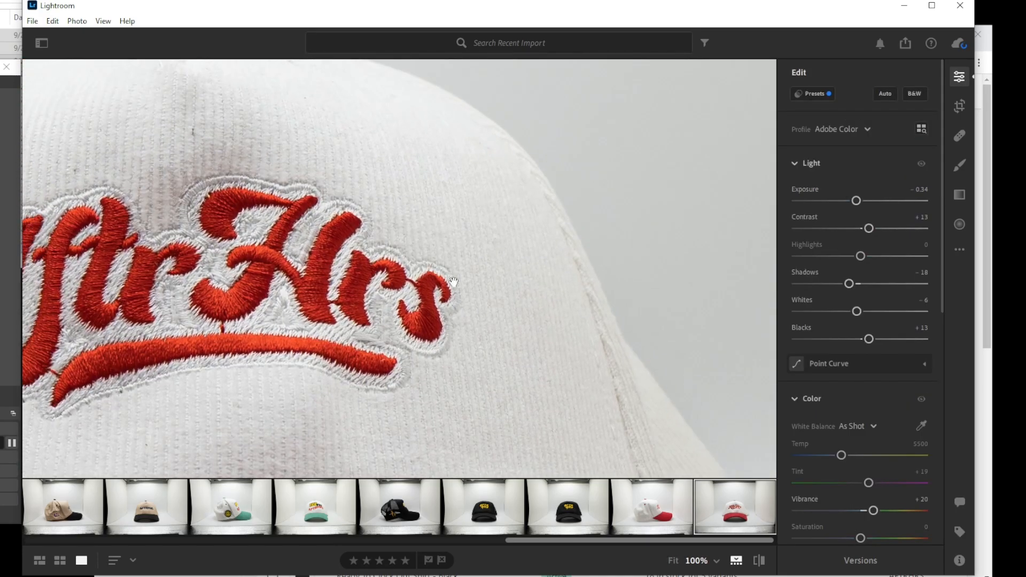
click(453, 282)
- Copy the photo's edit settings and paste them onto all the other photos in the filmstrip
key(ctrl+c)
click(673, 516)
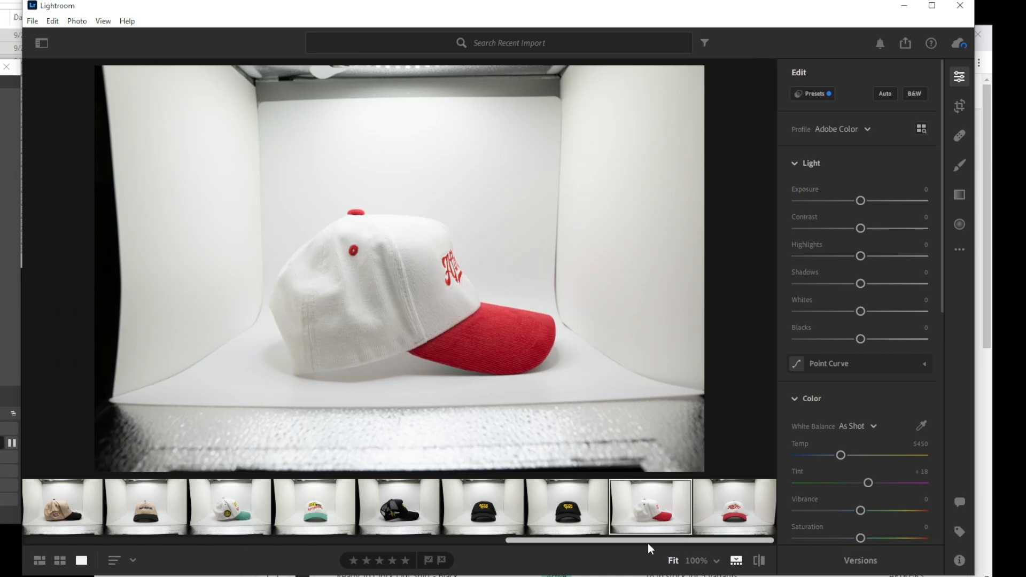
drag(650, 540, 130, 549)
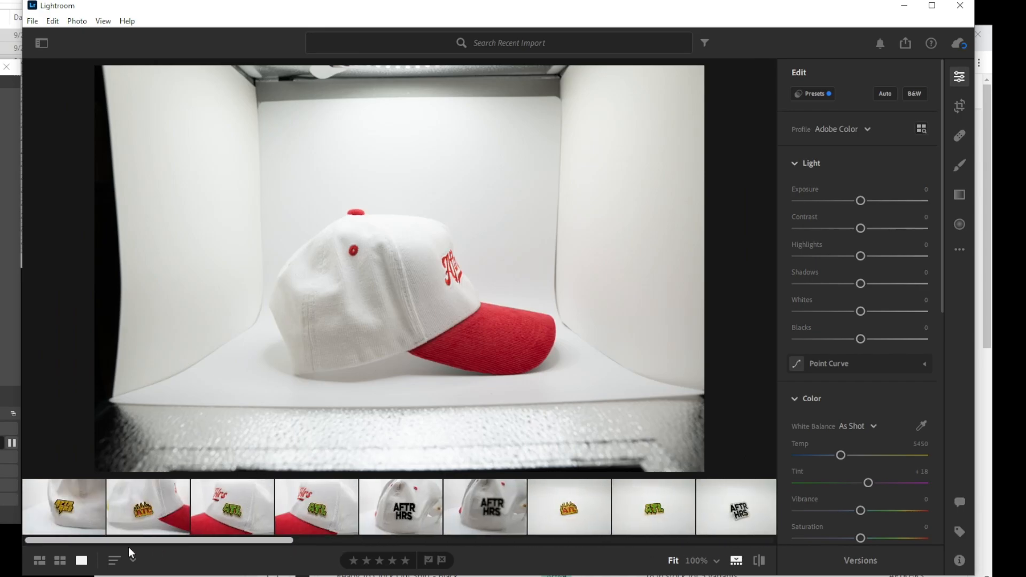
shift+click(60, 509)
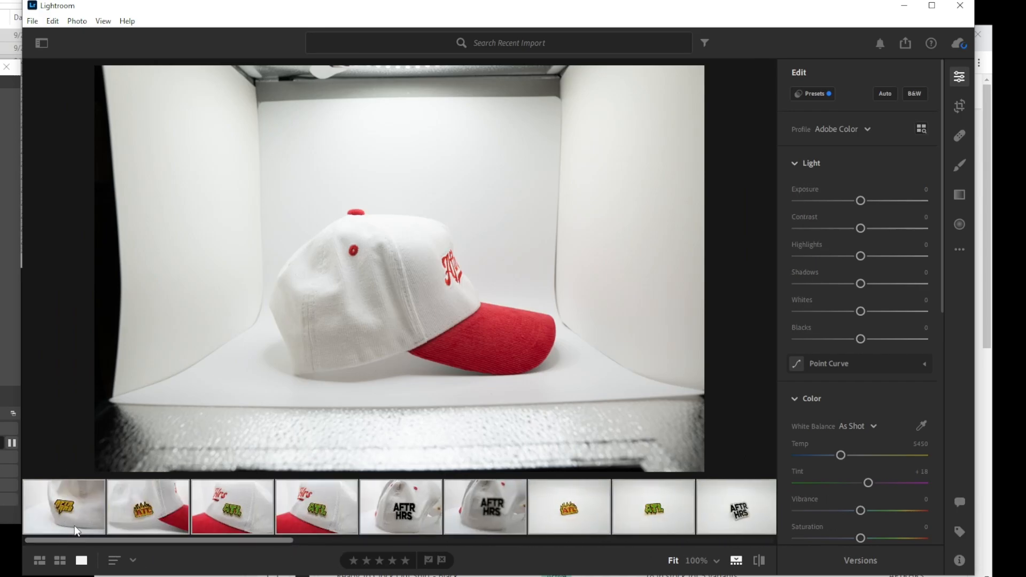
right_click(68, 516)
click(77, 21)
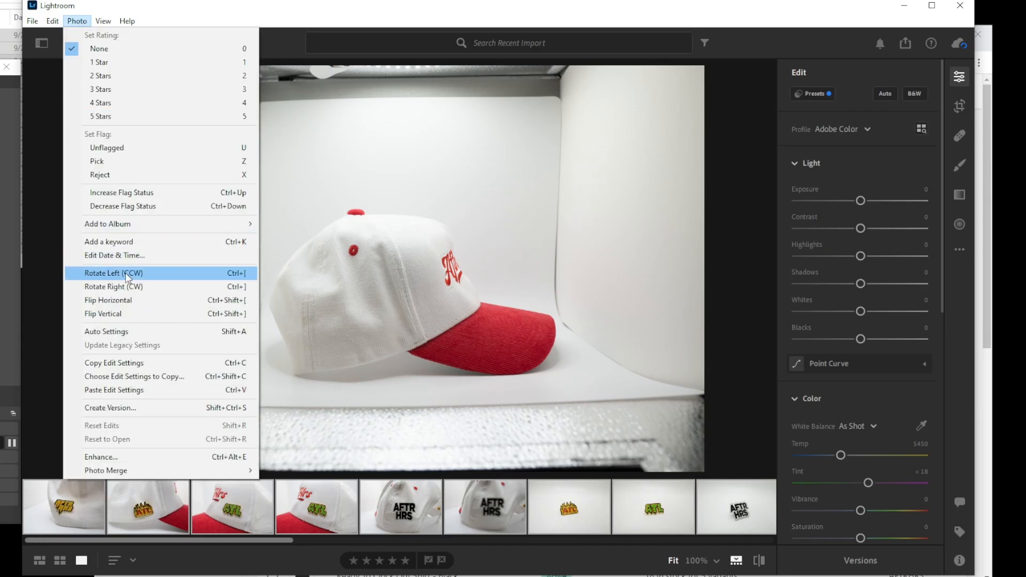
click(140, 390)
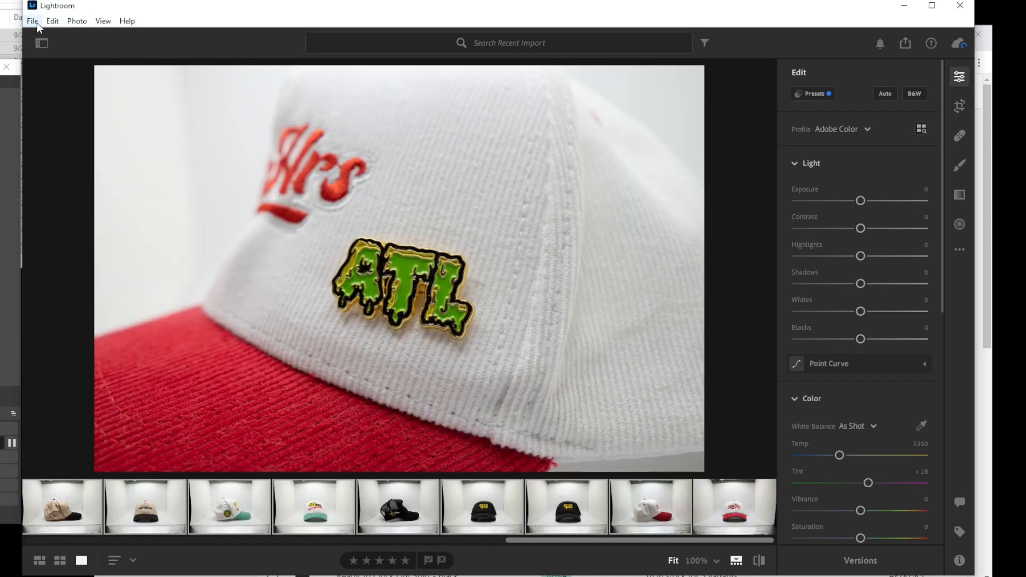
- Switch to Photoshop and open the front-view cap photo DSC08245.jpg
click(33, 22)
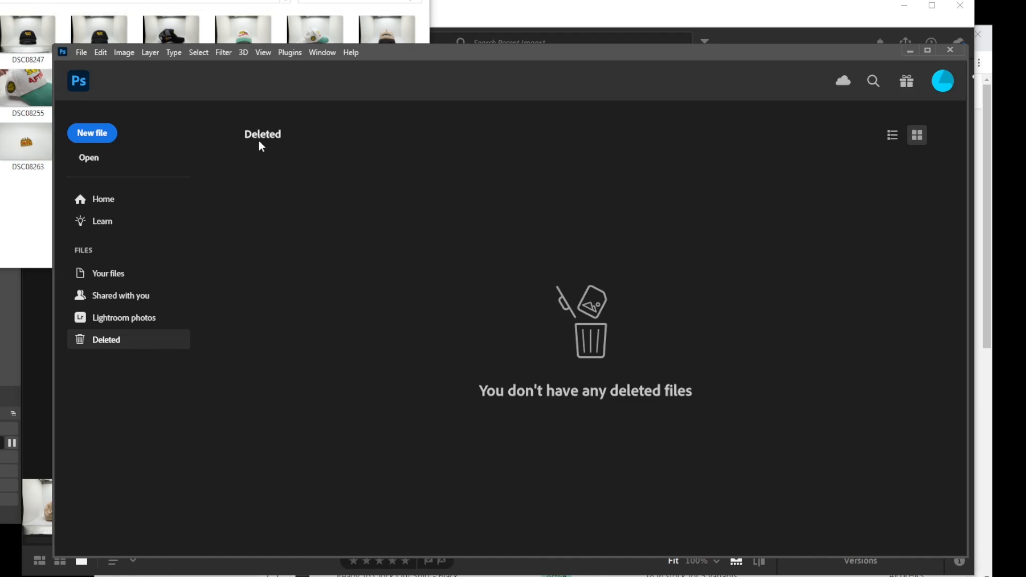
key(alt+Tab)
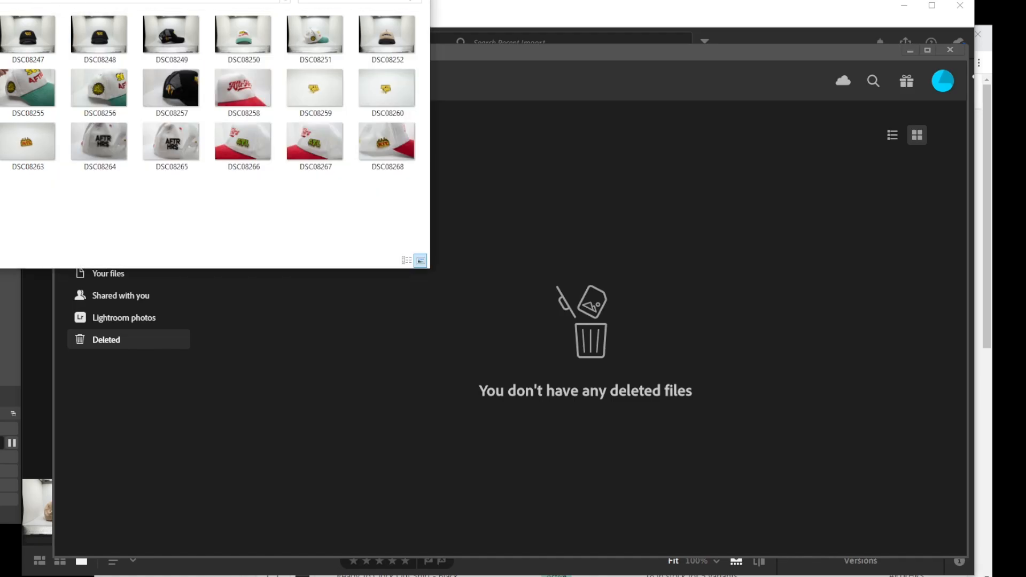
click(588, 381)
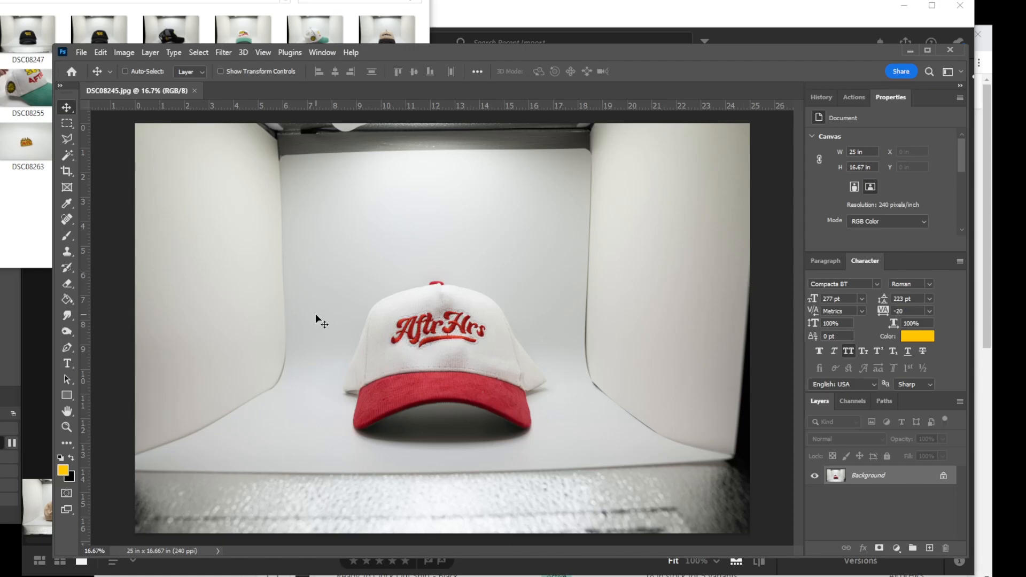
- Unlock the background layer and remove the backdrop around the cap with the Remove Background quick action
click(943, 476)
scroll(927, 162, down, 3)
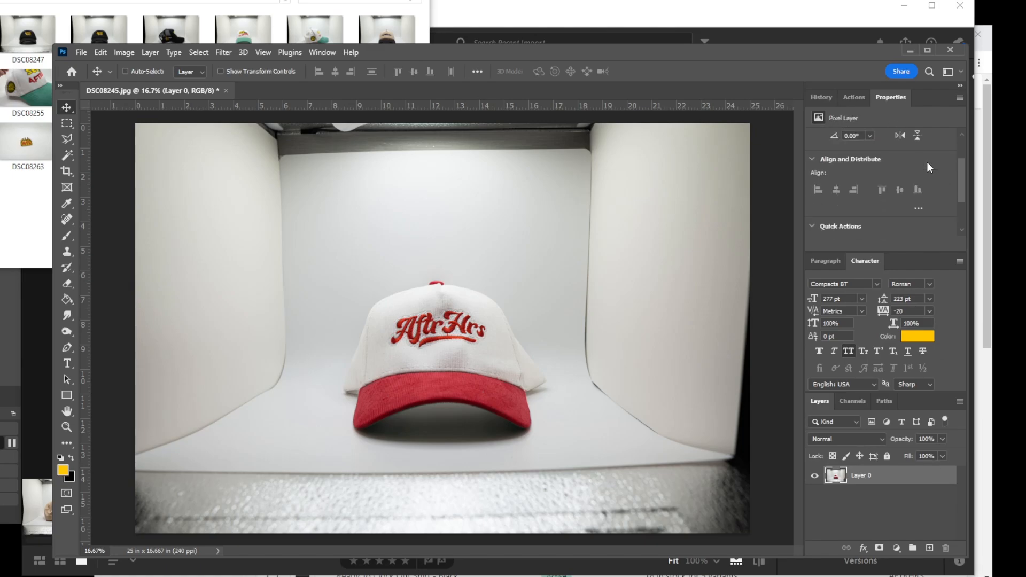
click(858, 183)
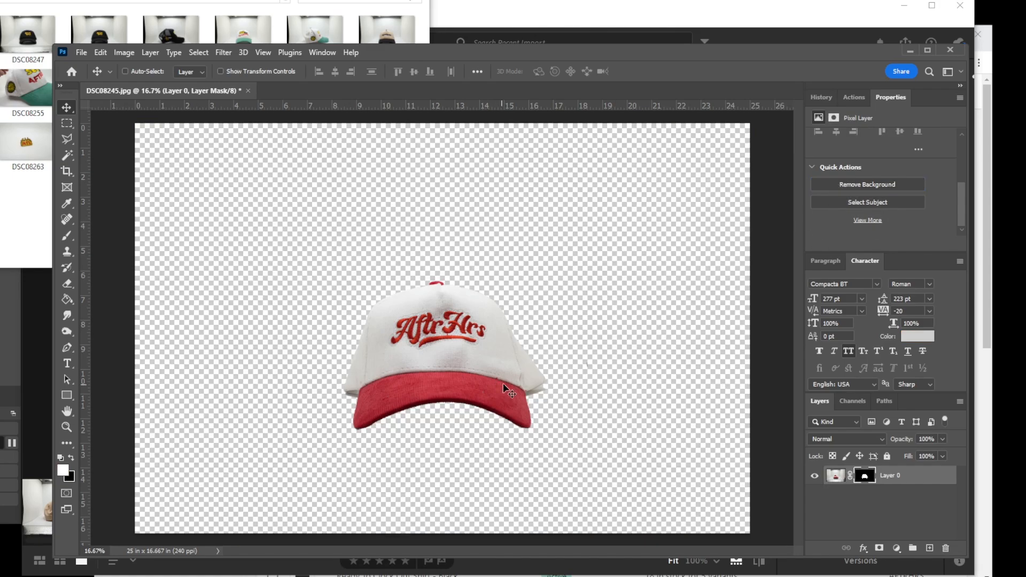
- Crop the canvas closely around the cap to about 9.98 × 8.15 in
key(c)
drag(321, 260, 572, 463)
key(Return)
key(ctrl+0)
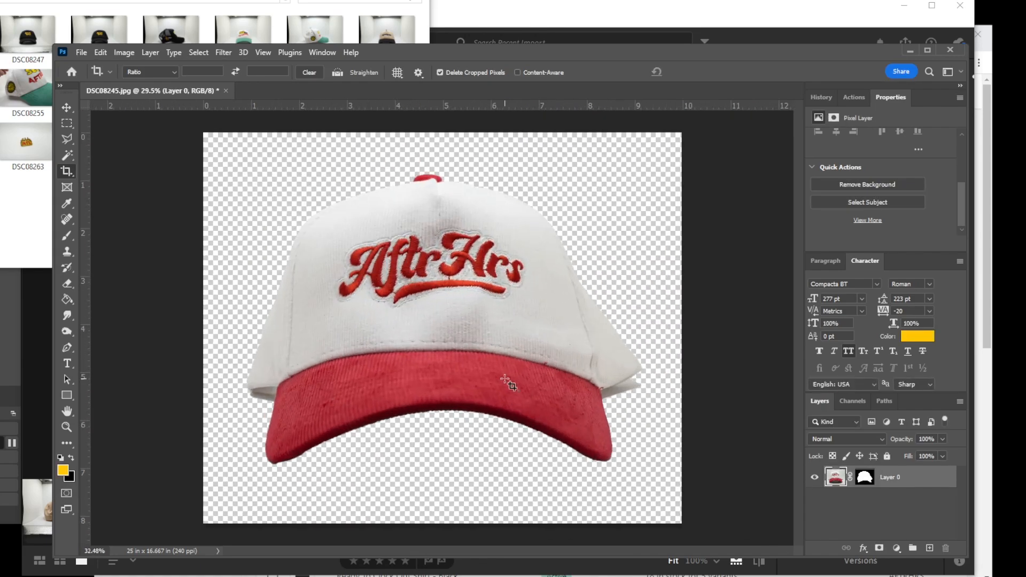
- Outline the stray strip under the cap's left rear edge with the Polygonal Lasso and delete it
click(67, 139)
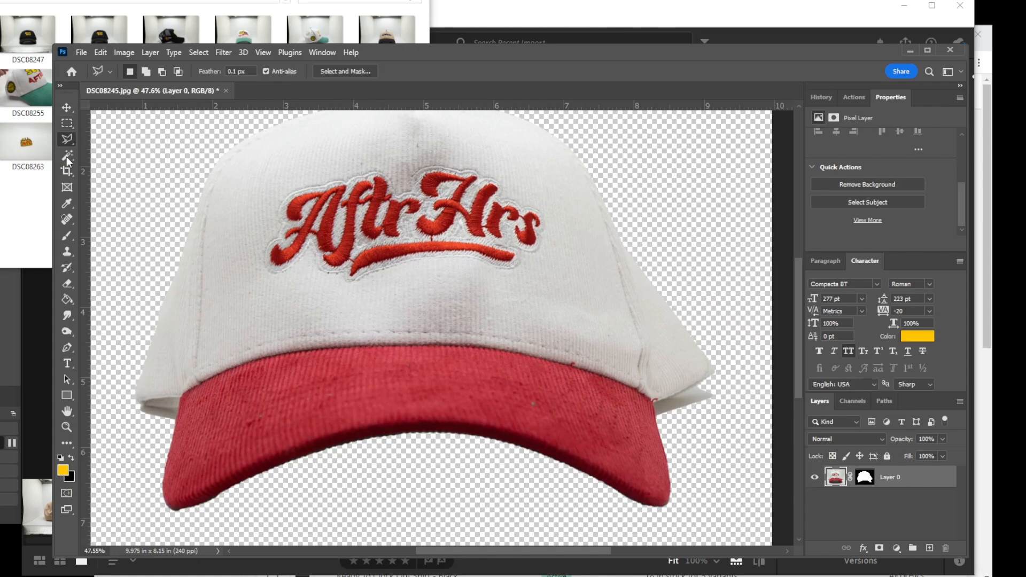
scroll(133, 406, up, 5)
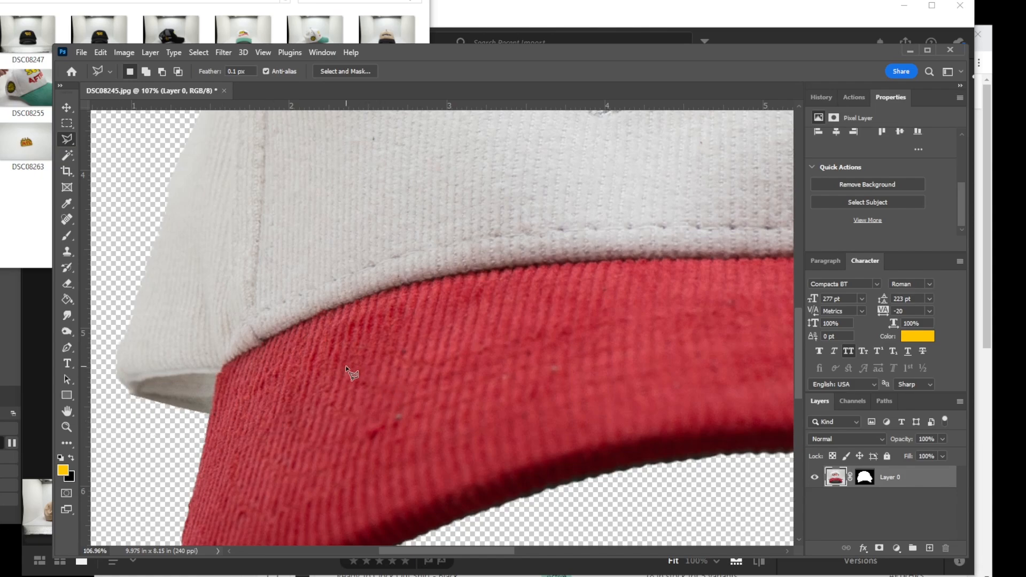
scroll(515, 446, down, 5)
scroll(433, 467, up, 5)
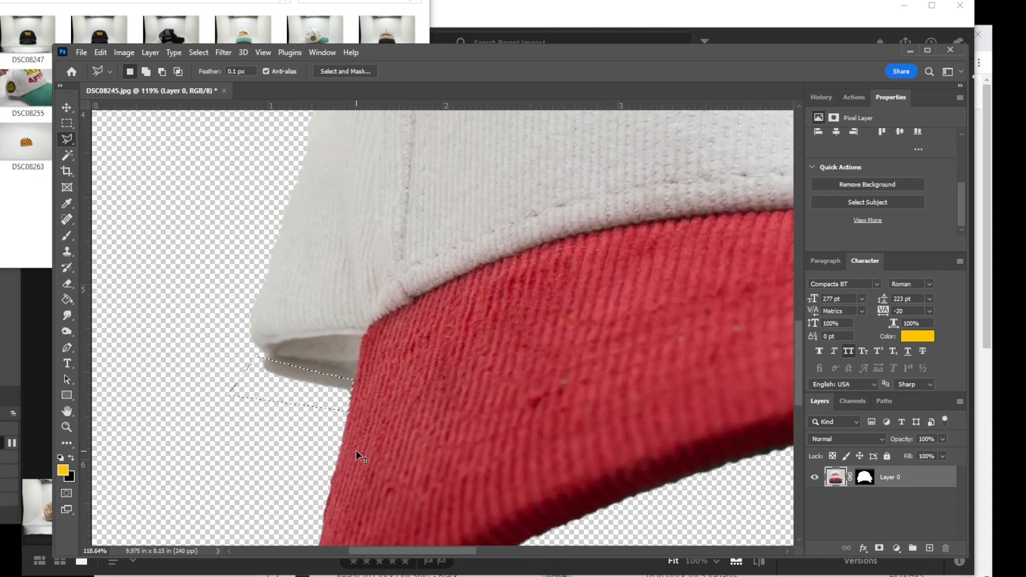
scroll(356, 450, down, 7)
- Trace the gray flap below the cap's right rear corner with the Pen tool, turn the path into a selection and delete it
scroll(584, 366, up, 8)
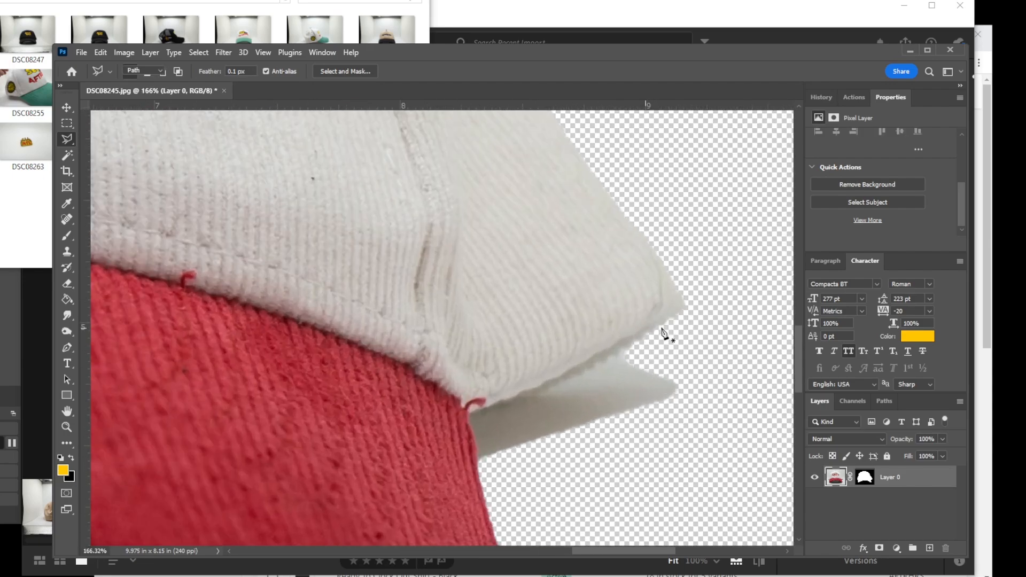
key(p)
drag(661, 322, 492, 406)
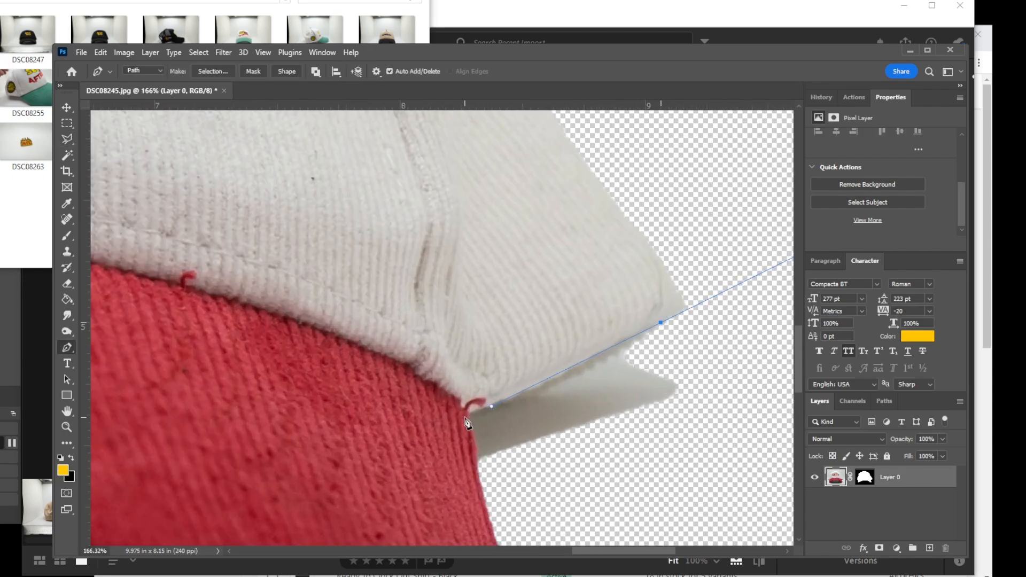
click(467, 414)
click(478, 471)
click(607, 514)
click(747, 442)
right_click(648, 294)
click(689, 346)
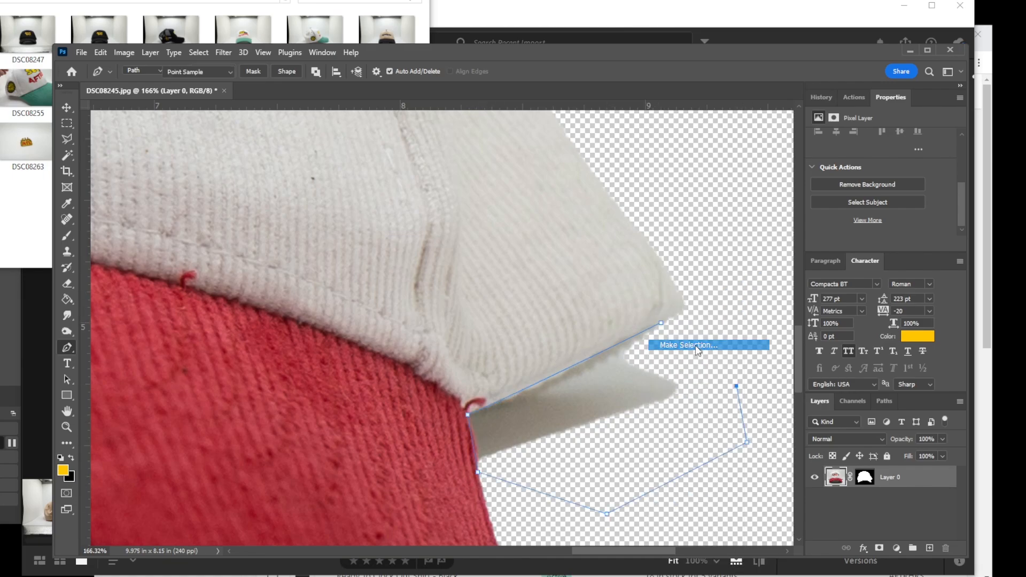
click(66, 122)
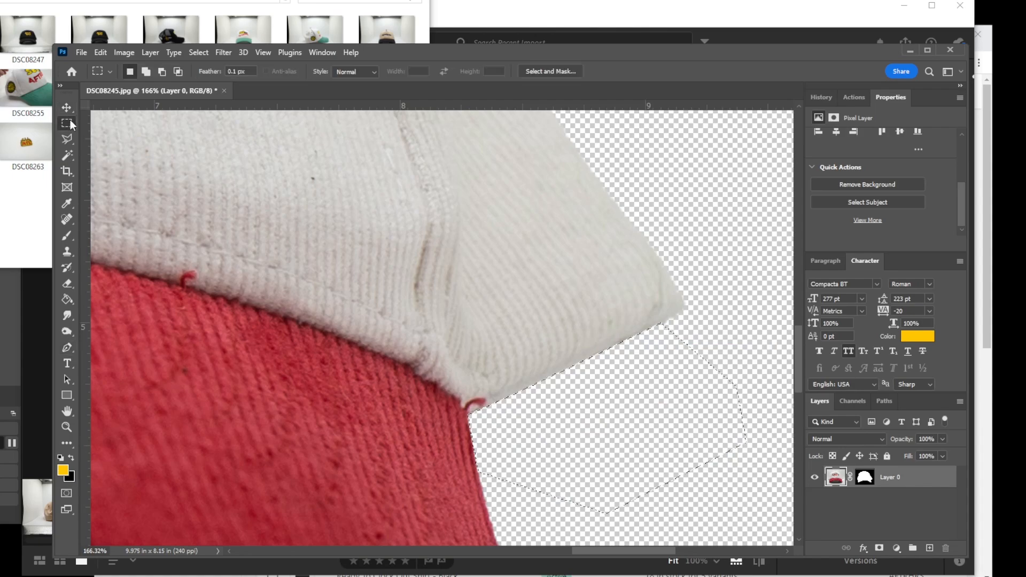
- Create a new 1500 × 1500 pixel document at 72 ppi with a white background
key(ctrl+0)
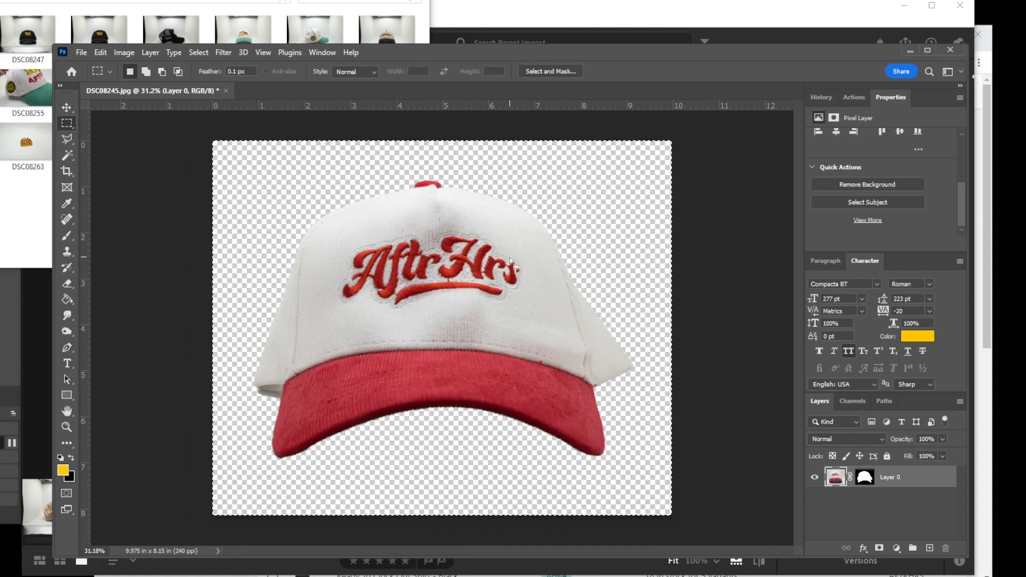
key(ctrl+n)
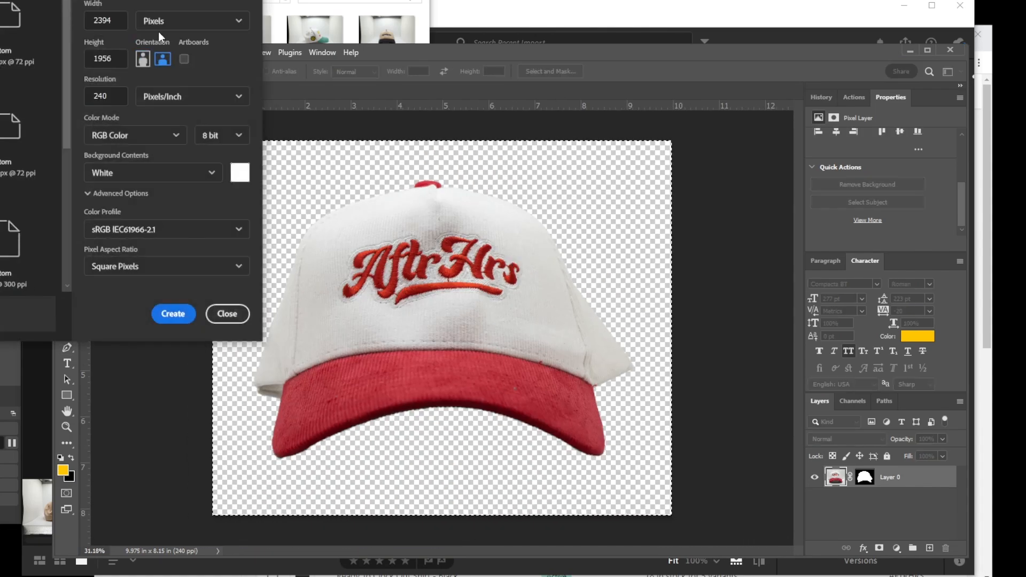
text(1500)
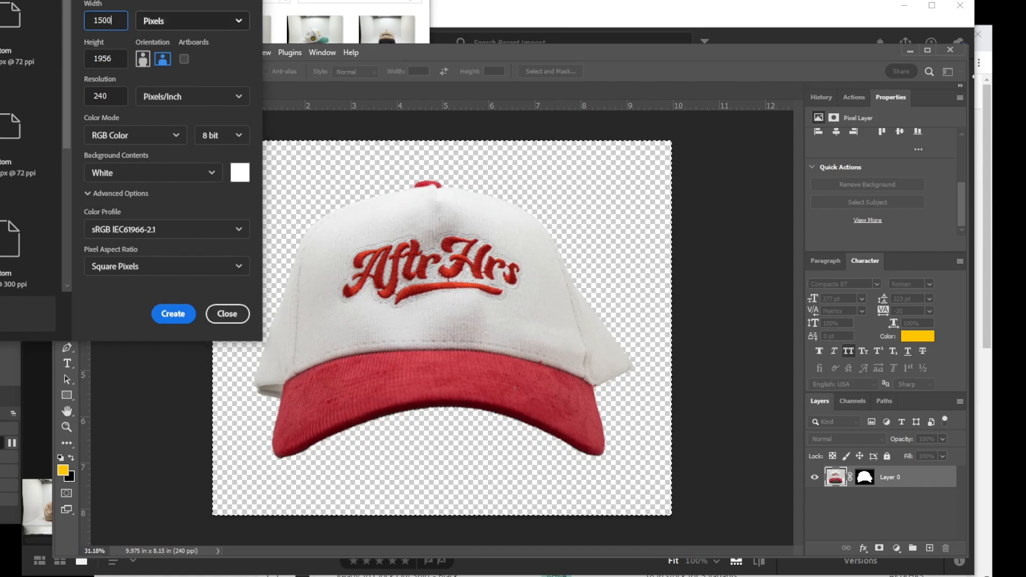
key(Tab)
text(1500)
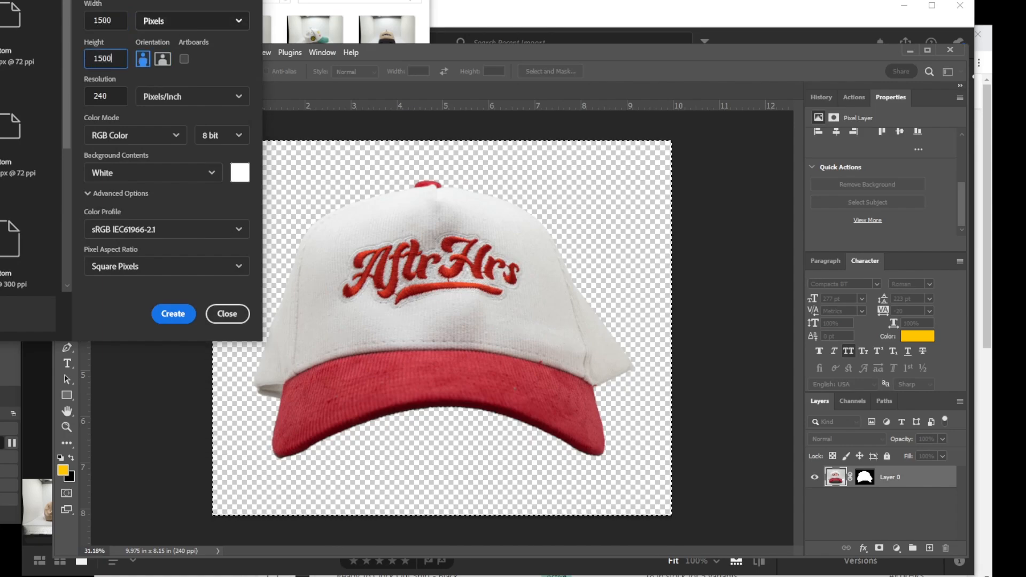
click(113, 91)
text(300)
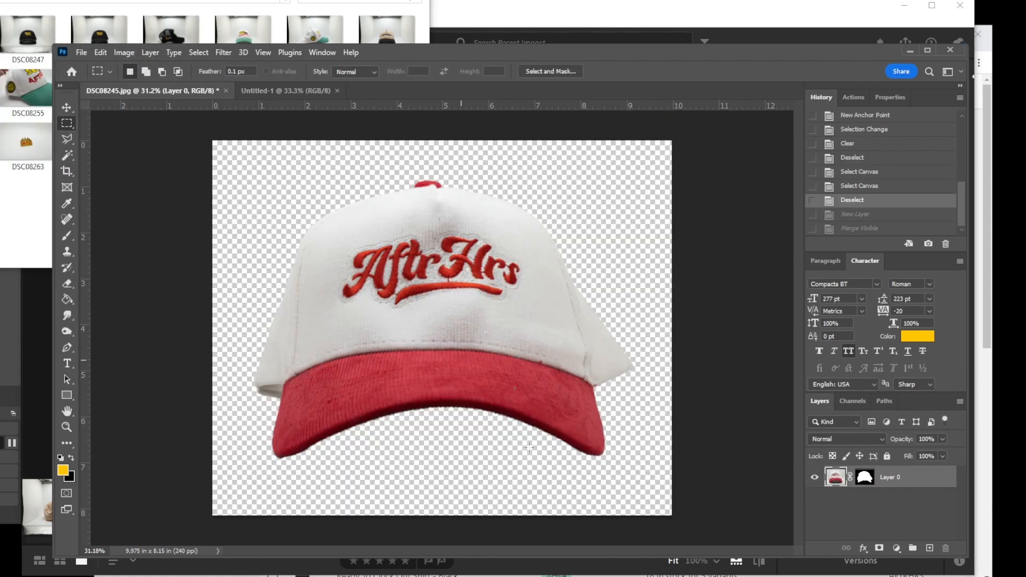
- Add a blank layer to the cap document, merge it with the masked cap layer and copy the whole canvas
click(929, 547)
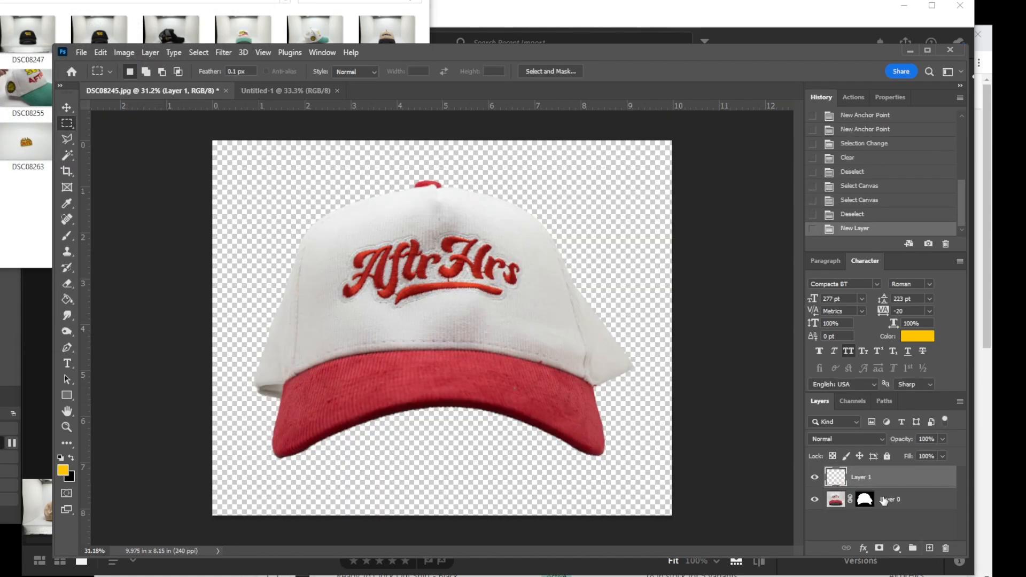
shift+click(899, 498)
right_click(945, 480)
click(977, 416)
key(ctrl+a)
key(ctrl+c)
- Paste the cap into the new square document and scale it to about 68.7% near the canvas centre
click(277, 91)
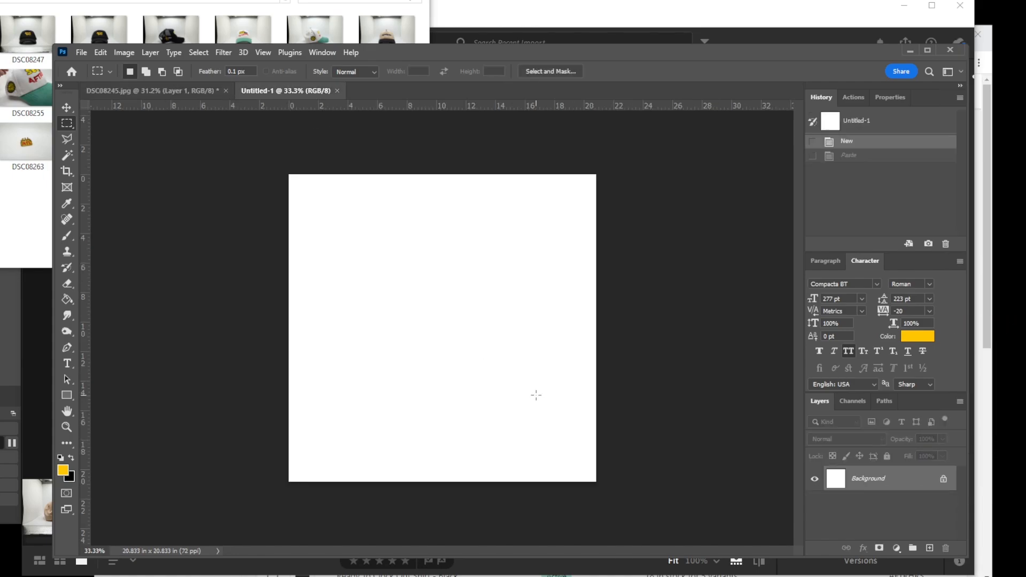
key(ctrl+v)
key(ctrl+t)
drag(700, 173, 569, 232)
drag(512, 366, 517, 336)
drag(295, 444, 309, 434)
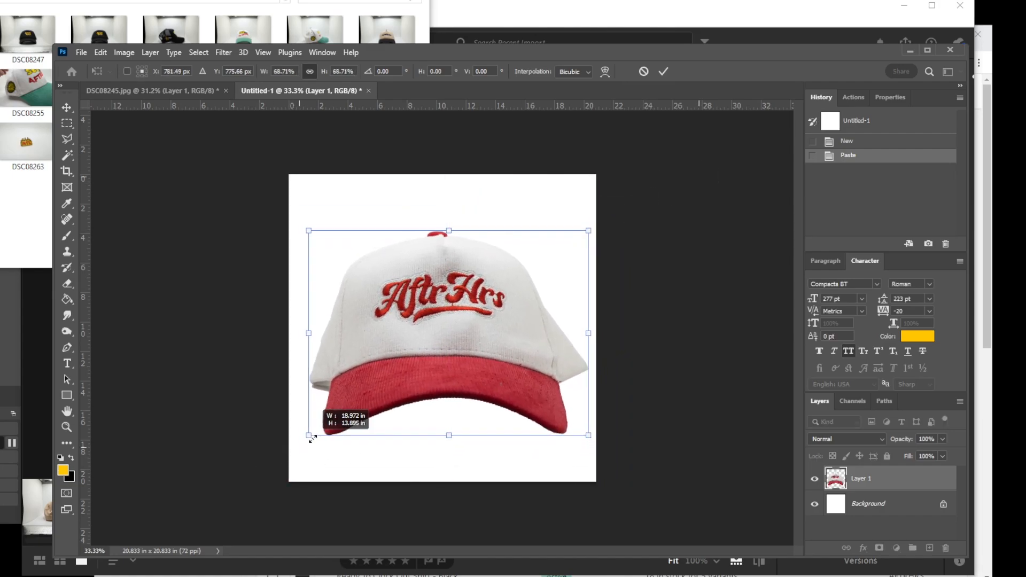
key(Return)
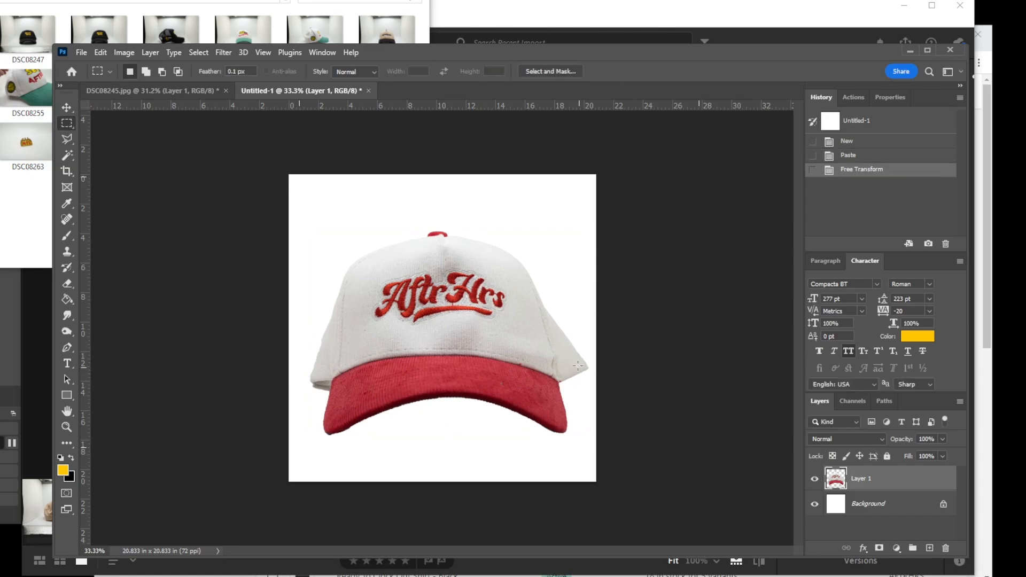
- Trace a curved Pen path across the cap's protruding right rear corner and around the area outside it
key(p)
scroll(588, 370, up, 5)
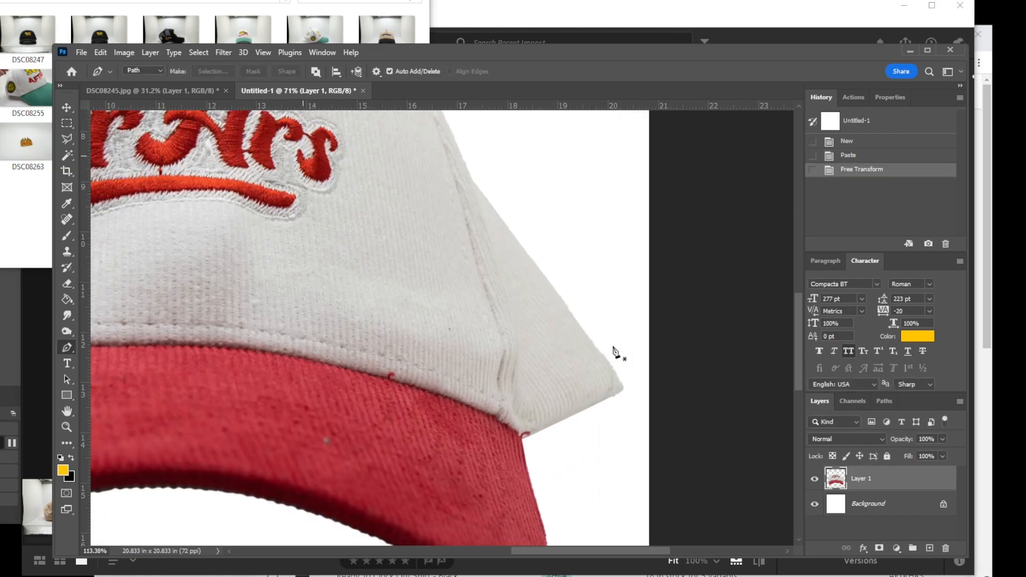
drag(510, 234, 560, 332)
drag(562, 415, 562, 424)
click(556, 428)
click(569, 460)
click(657, 454)
click(631, 274)
right_click(544, 205)
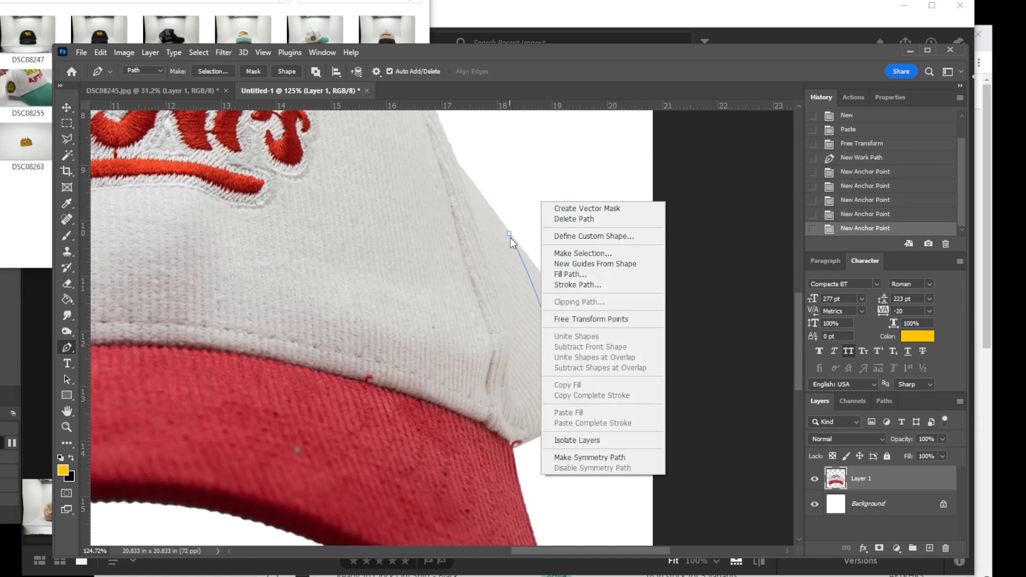
key(Escape)
- Complete the path at the cap's right edge, turn it into a selection and delete the protruding corner
scroll(513, 242, up, 6)
click(490, 217)
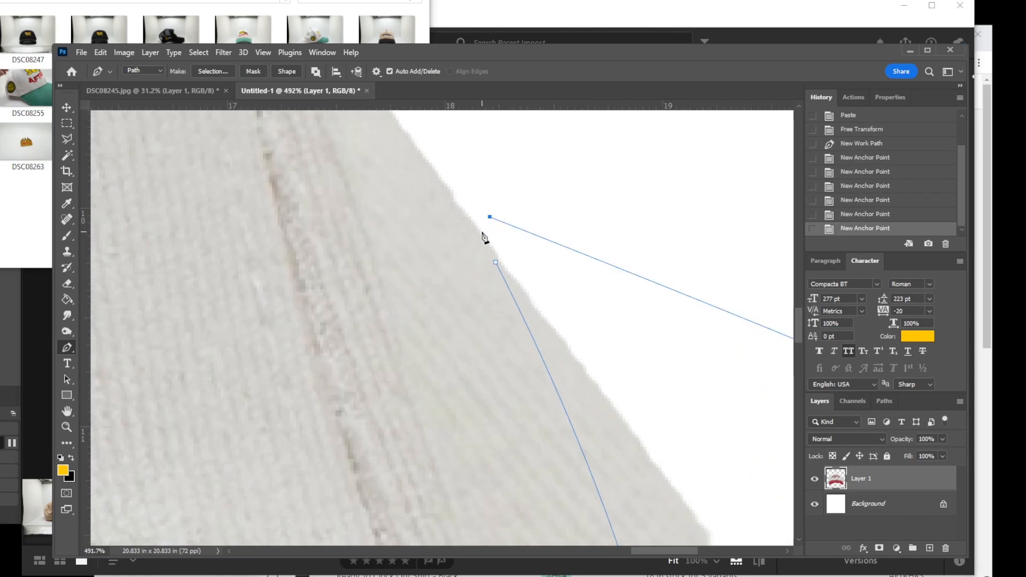
click(481, 232)
right_click(567, 171)
click(588, 218)
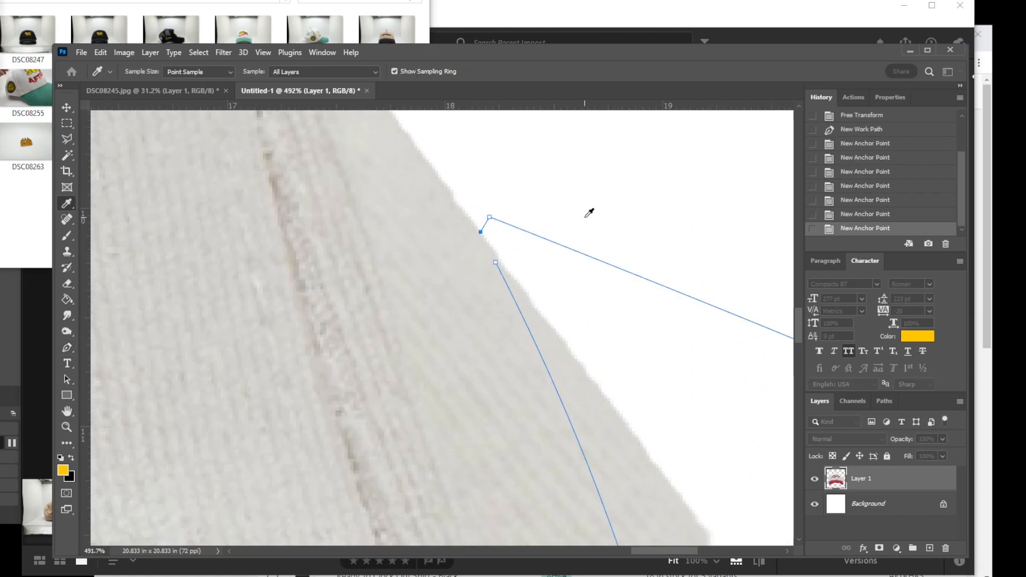
key(Delete)
scroll(646, 363, down, 10)
right_click(553, 328)
click(434, 238)
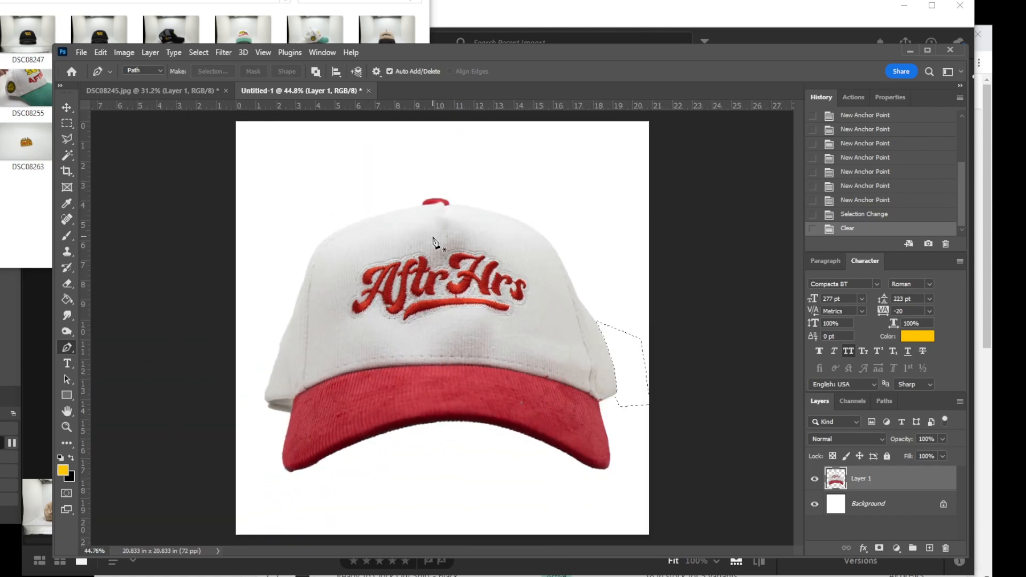
- Deselect the deleted area and give the cap layer a drop shadow with 31% opacity, 0 px distance and 73 px size
click(67, 123)
key(ctrl+d)
scroll(539, 430, down, 3)
scroll(522, 416, up, 2)
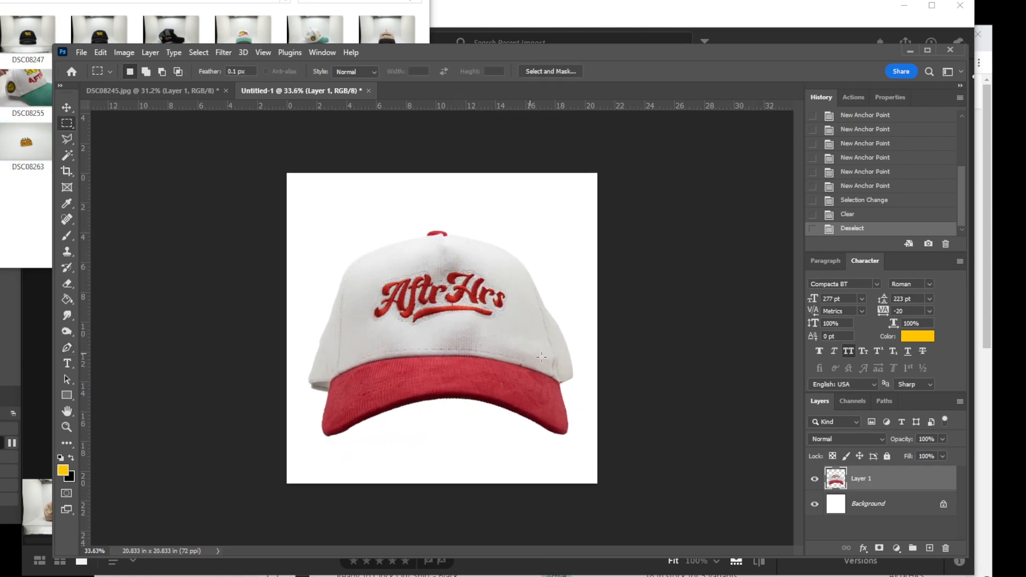
double_click(908, 488)
drag(193, 104, 753, 122)
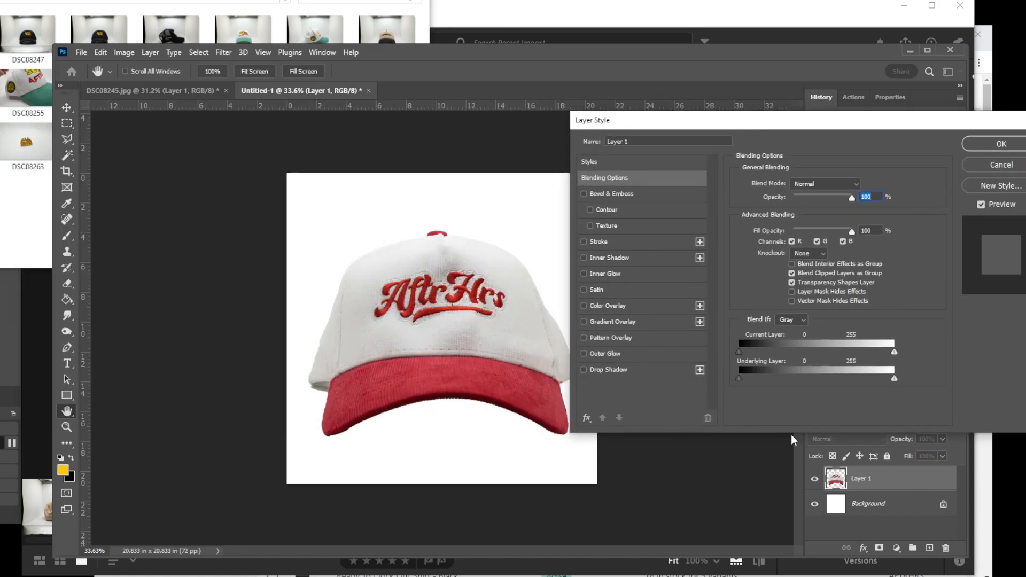
click(650, 371)
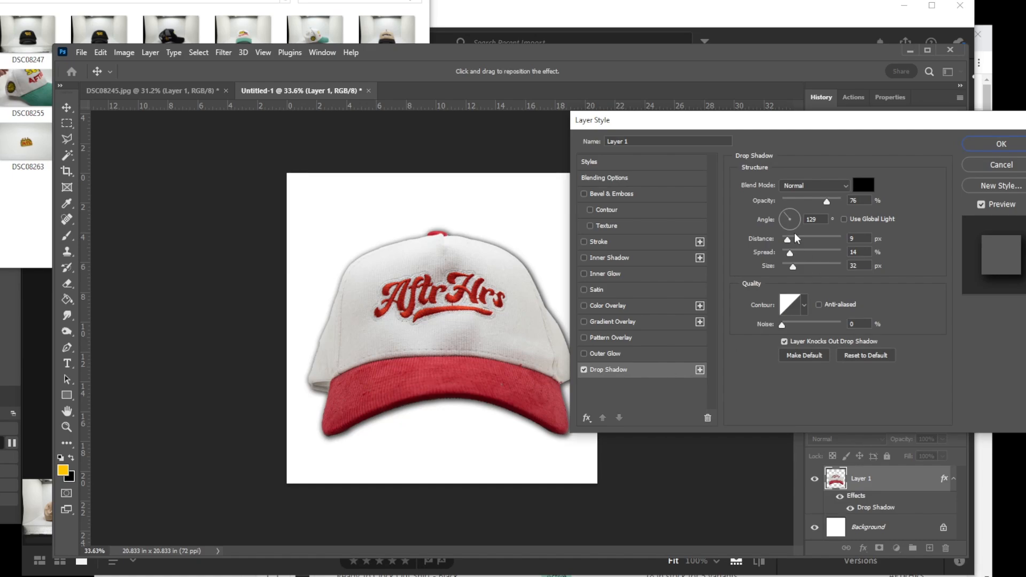
drag(788, 239, 801, 265)
drag(826, 202, 801, 209)
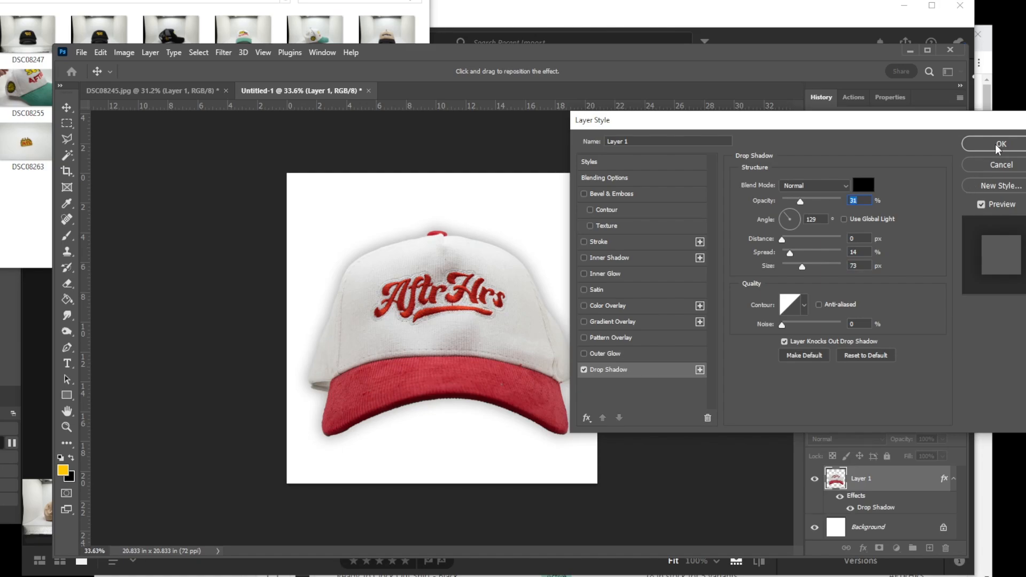
click(1001, 144)
- Scale the cap down to about 93.95% with Free Transform
key(ctrl+t)
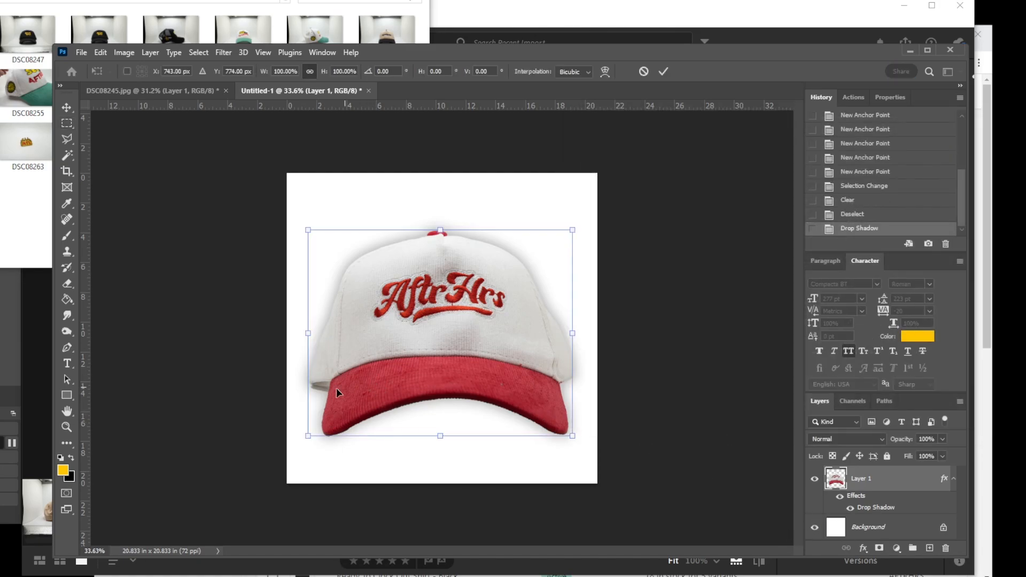
drag(319, 436, 323, 426)
key(Return)
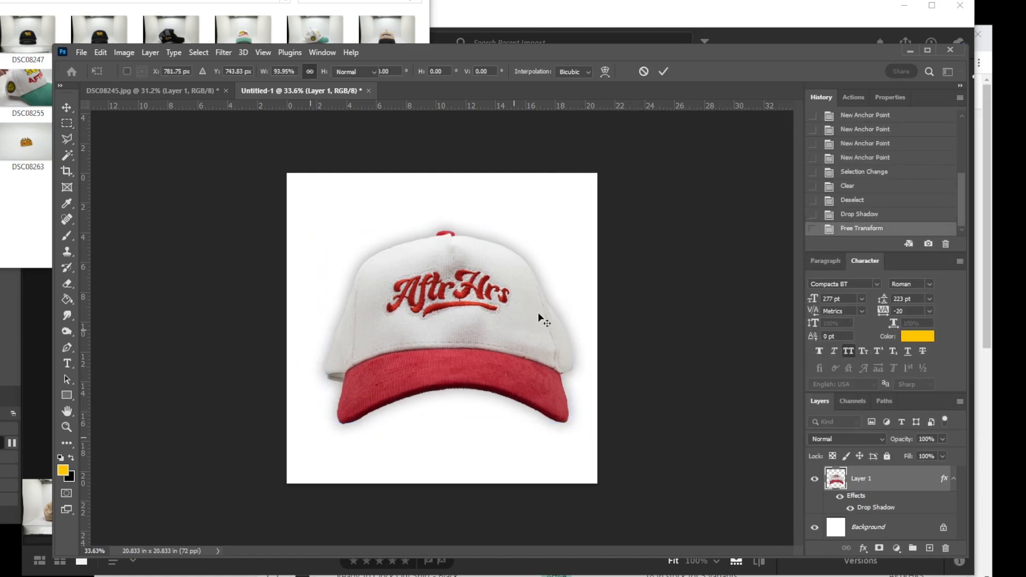
- Centre the cap horizontally and vertically on the canvas and clear the canvas selection
key(ctrl+a)
key(v)
click(334, 71)
click(413, 71)
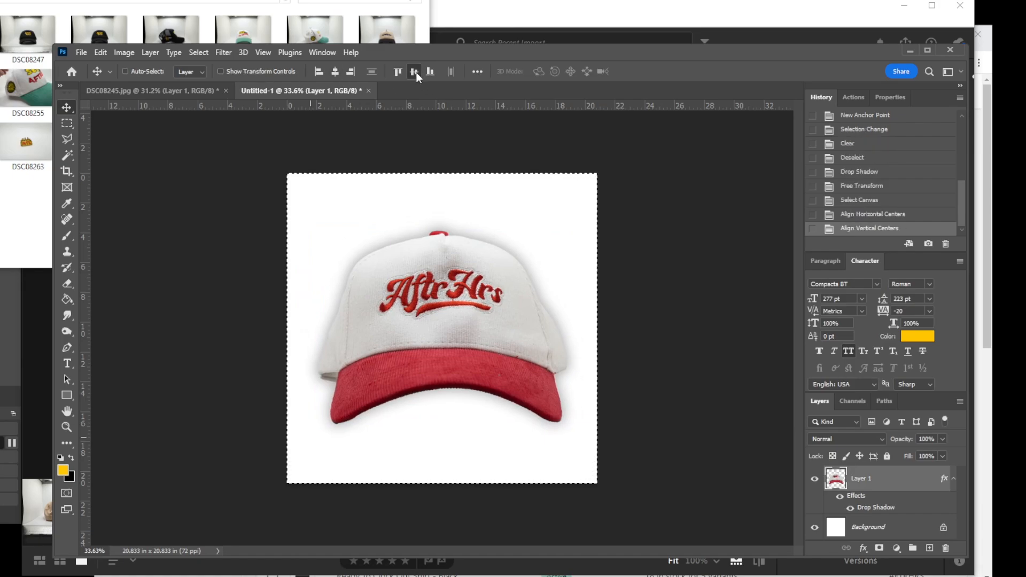
click(67, 123)
key(ctrl+d)
- Bring up the Save for Web (Legacy) export of the front-view cap as a JPEG at quality 76
click(97, 53)
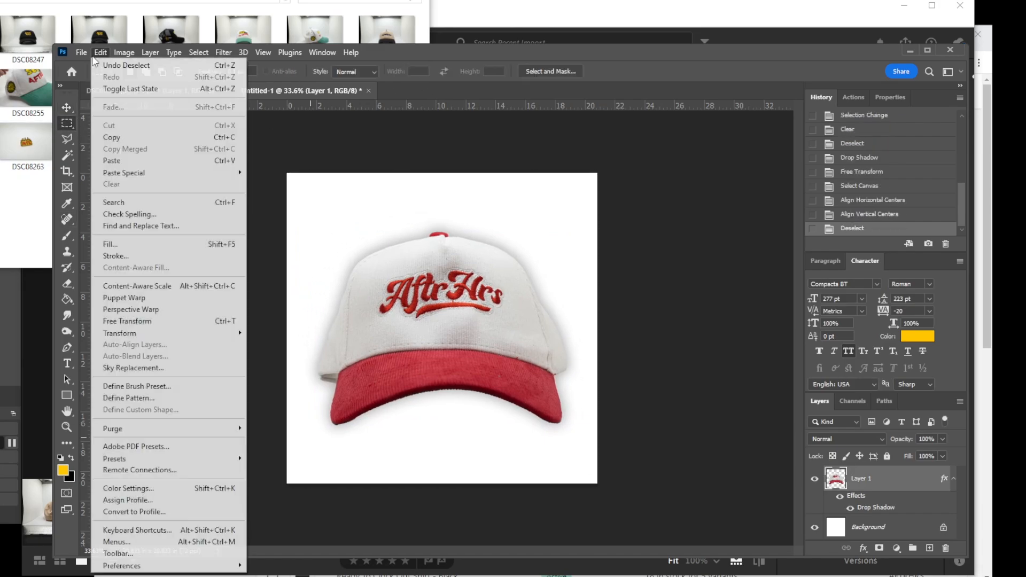
mouse_move(83, 54)
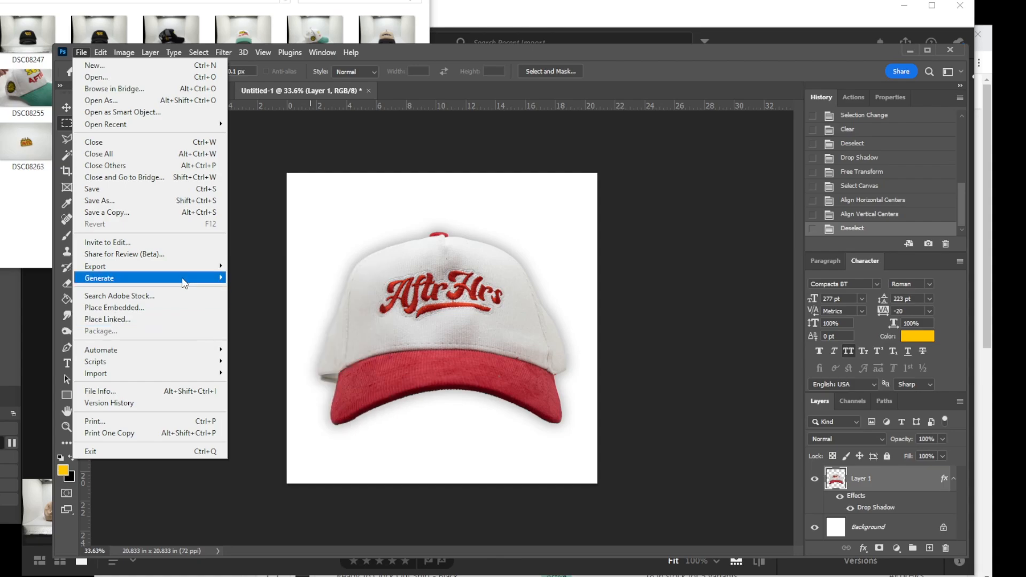
mouse_move(186, 273)
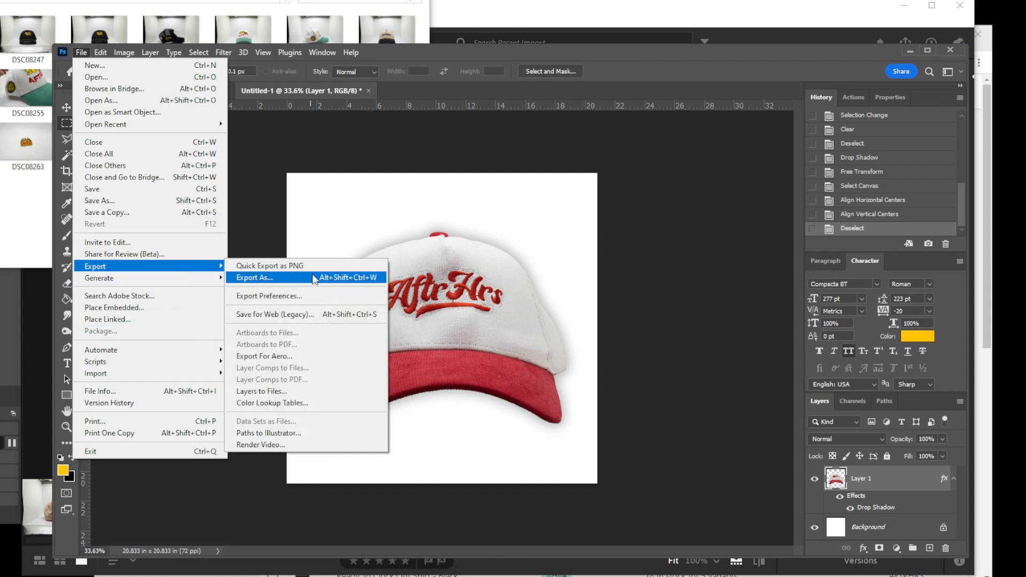
click(288, 314)
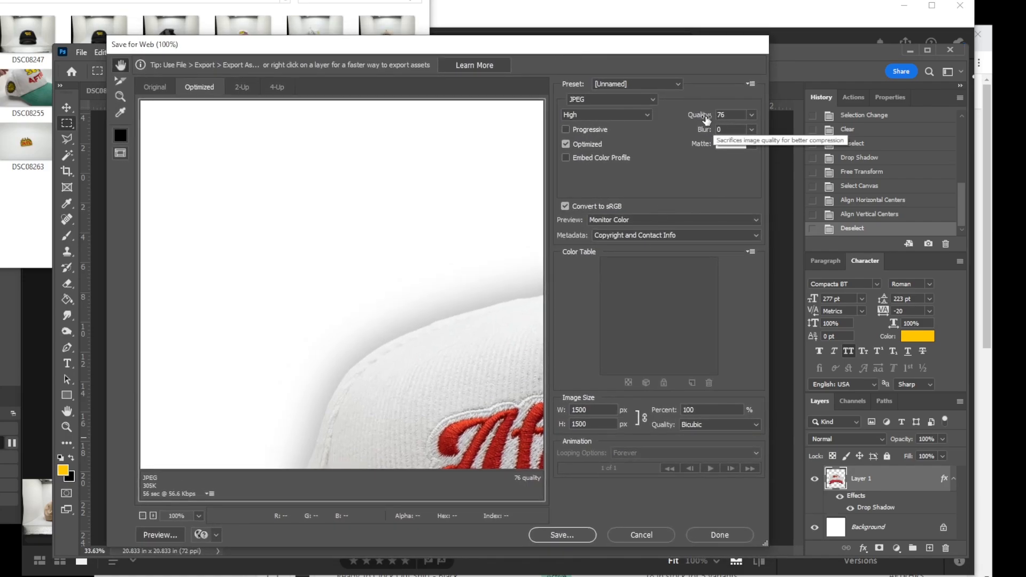
drag(453, 362, 421, 287)
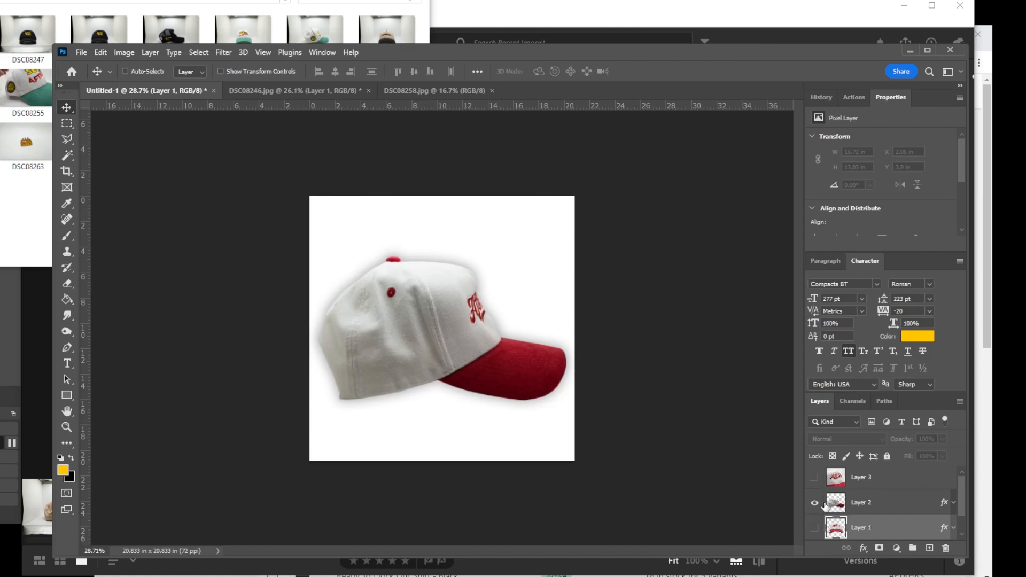
- Show the logo close-up on Layer 3 and hide the side-view cap on Layer 2
click(858, 484)
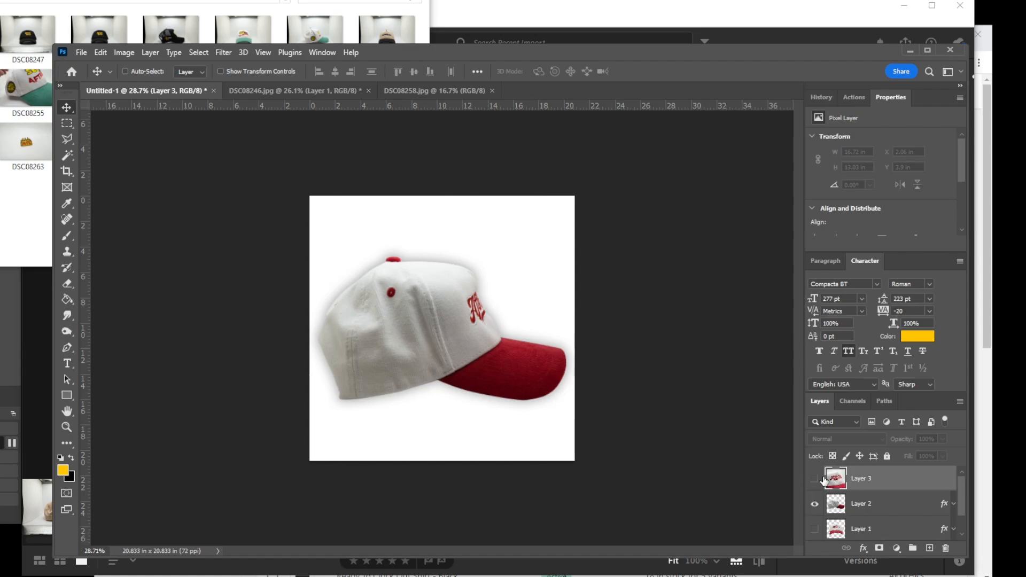
click(815, 480)
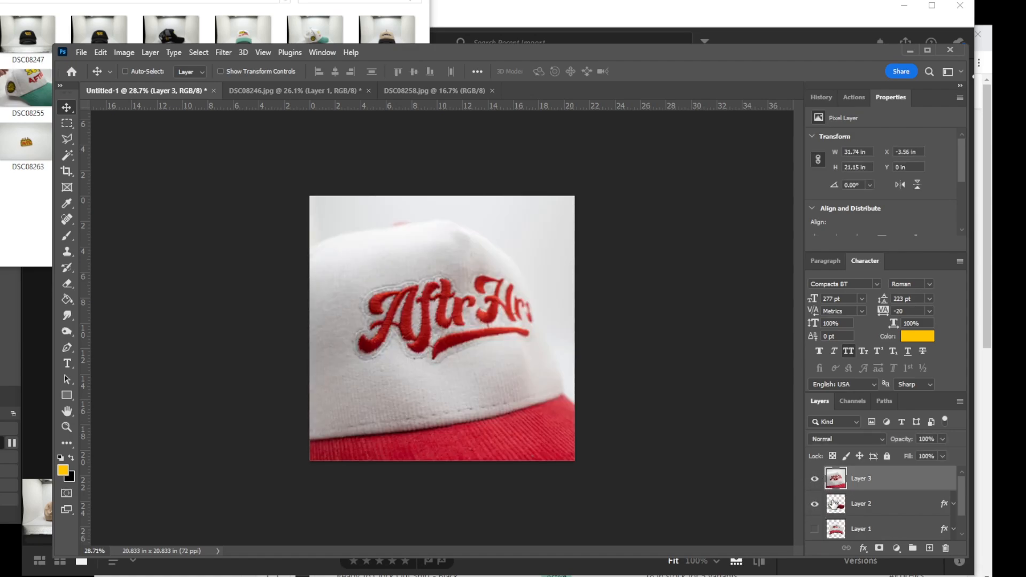
click(813, 503)
- Export the logo close-up for web as a JPEG at quality 76, named aftrhrs-baseball-3, in the listings folder
key(ctrl+alt+shift+s)
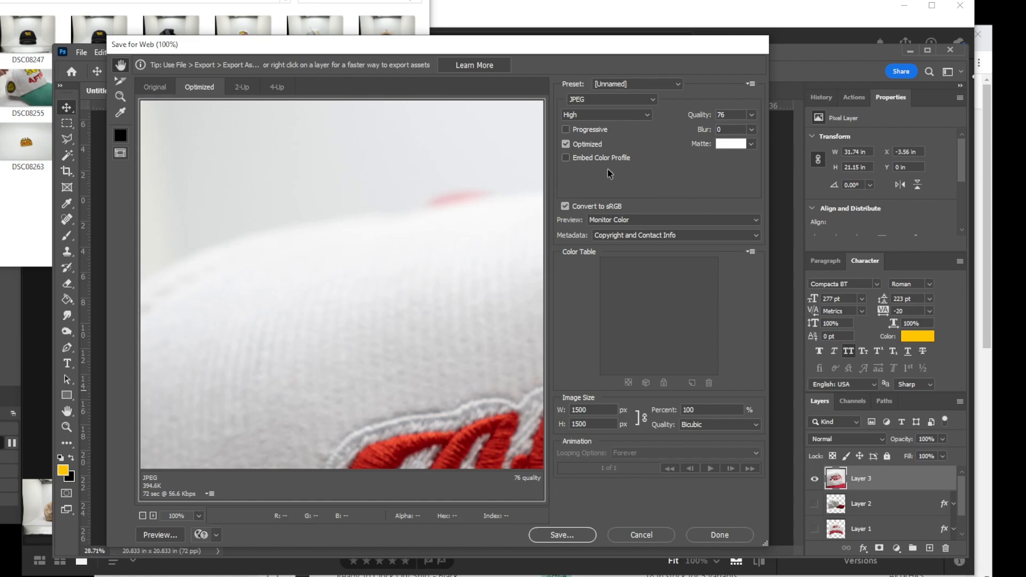
click(563, 535)
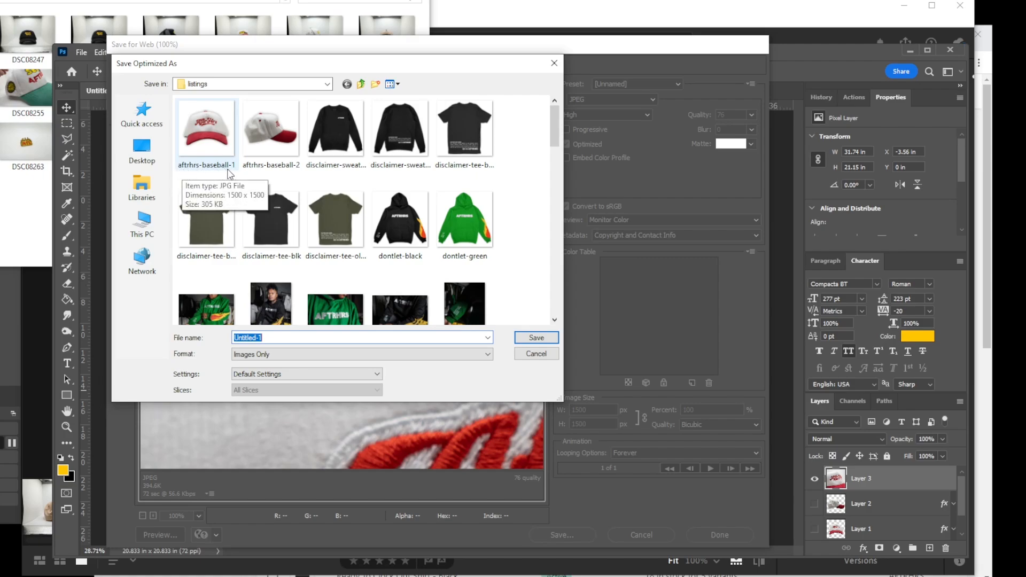
text(aftrhrs-baseball-)
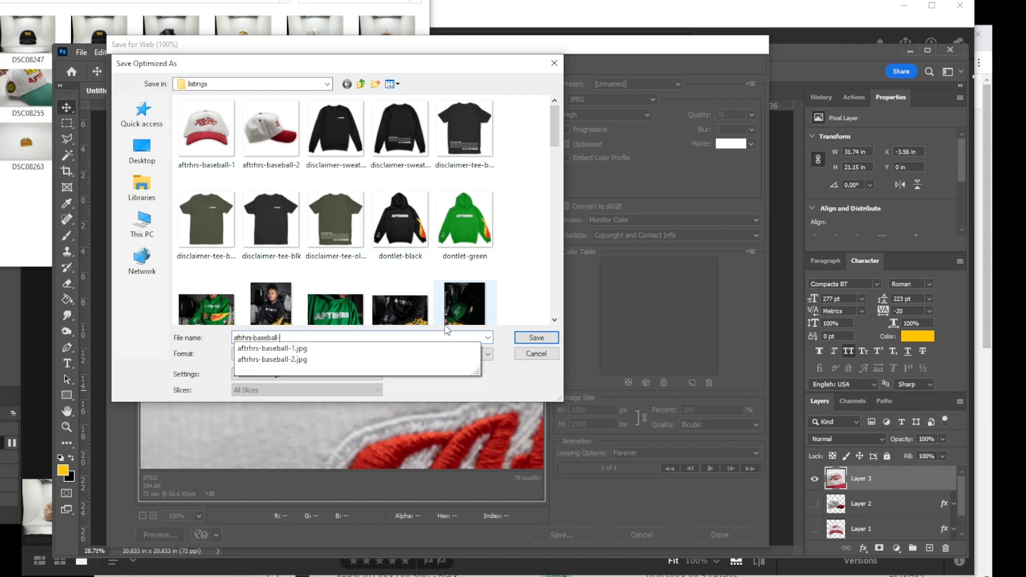
text(3)
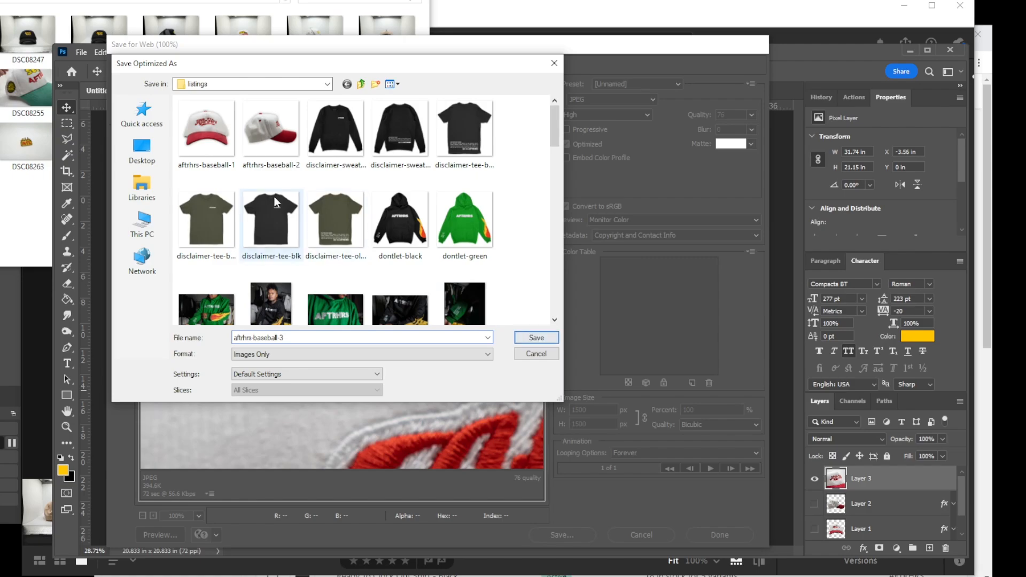
click(533, 338)
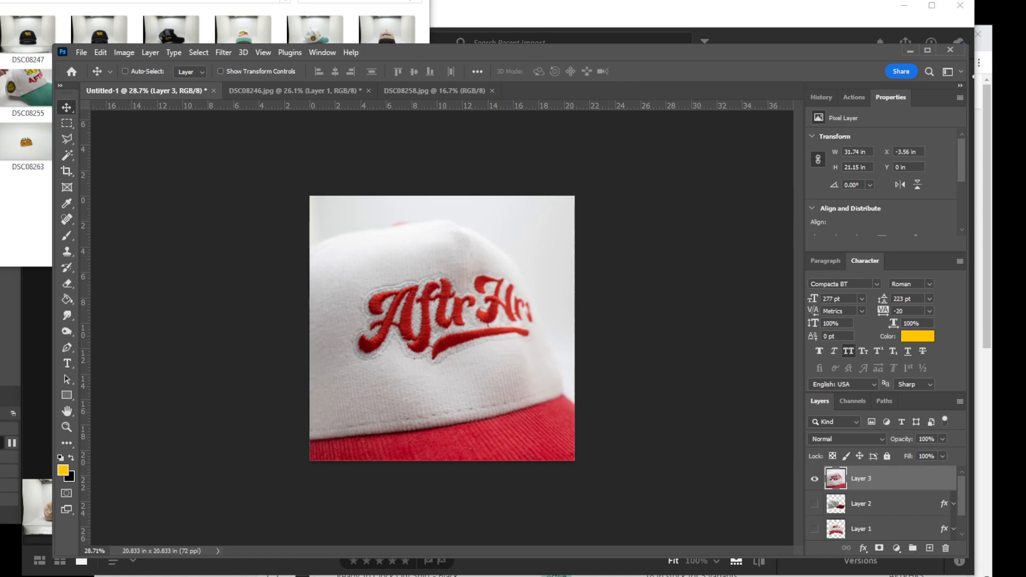
- Switch to the Shopify admin in the browser, start a new product and title it "Baseball Logo - Cap"
click(982, 556)
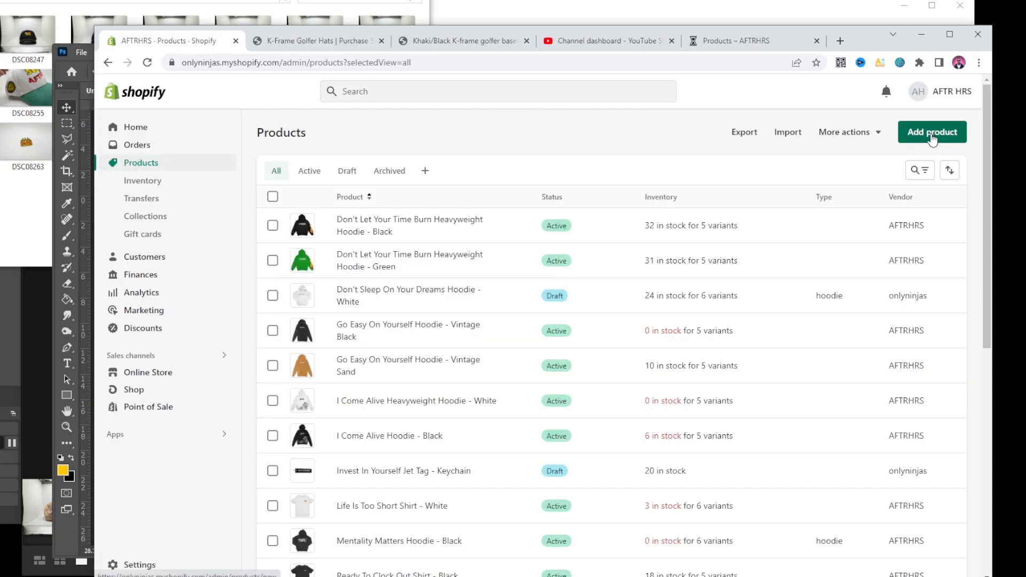
click(932, 139)
click(352, 183)
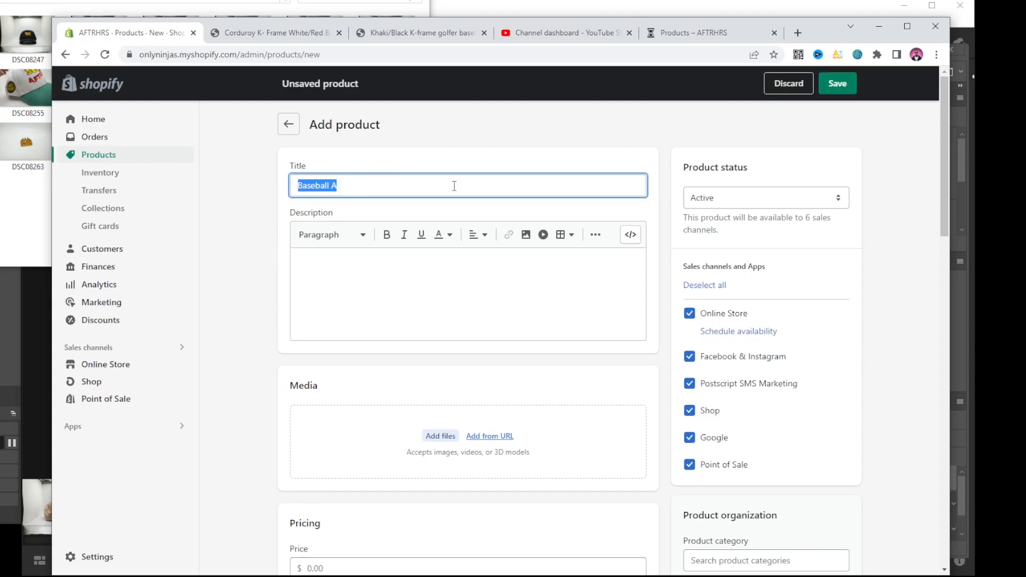
click(454, 185)
key(BackSpace)
text(Logo - Cap)
- Start a bulleted list in the product description with the item "Corduroy K- Frame White/Red Brim"
click(386, 303)
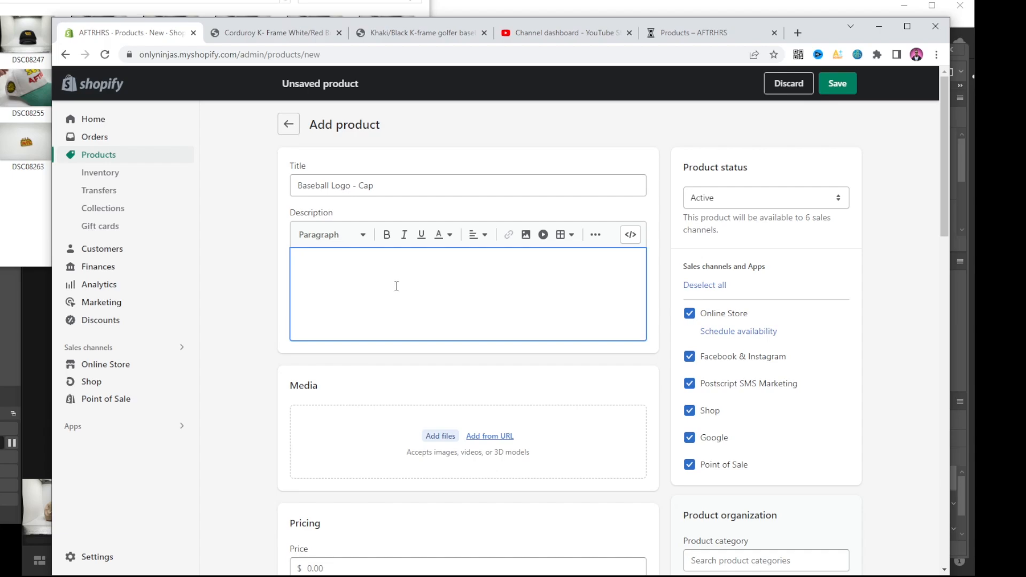
click(595, 235)
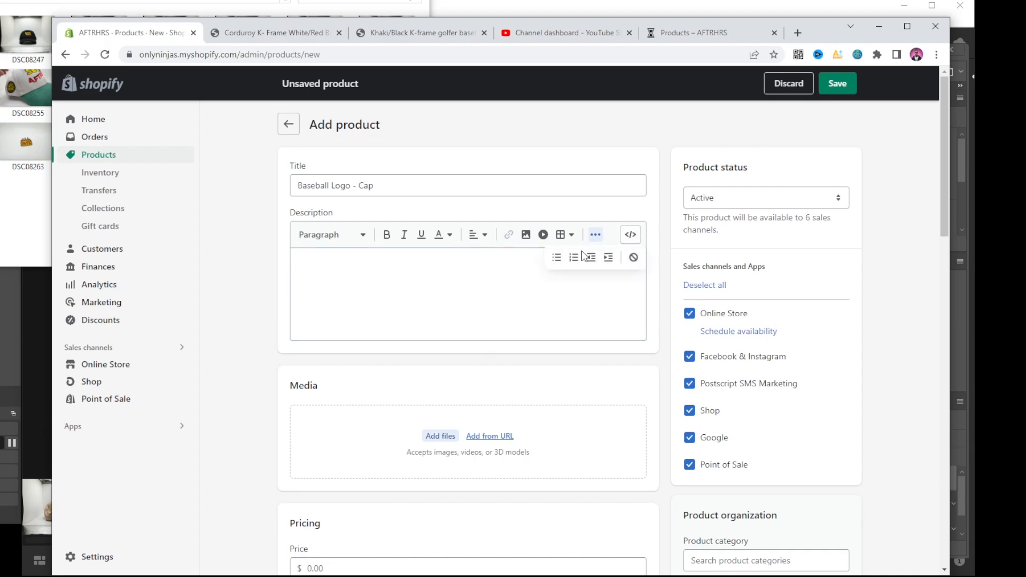
click(556, 257)
click(495, 320)
text(Corduroy K- Frame White/Red Brim)
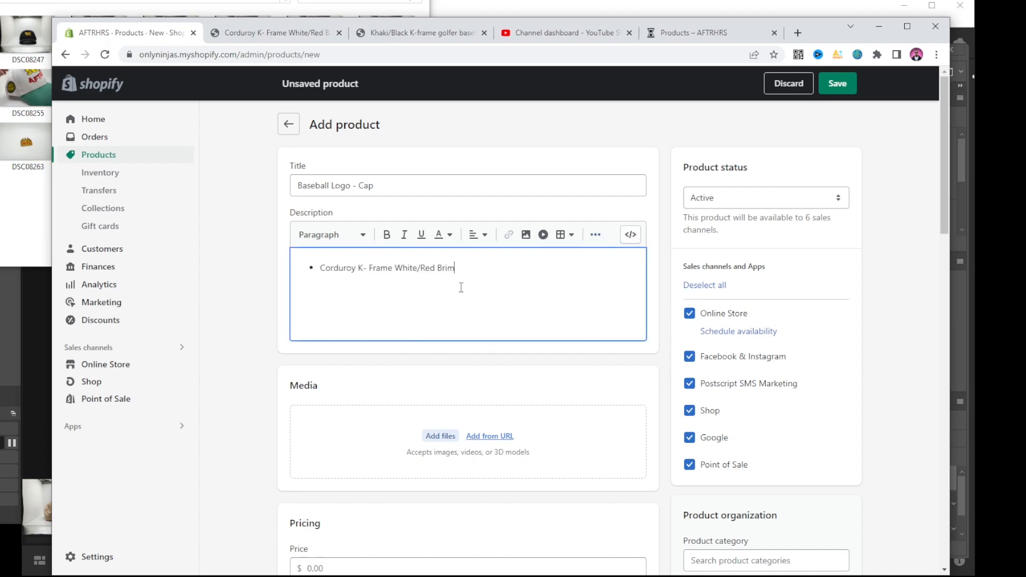
- Split the bullet into Corduroy, K- Frame and White/Red Brim, and add the bullets "Embroidered Logo" and "One Size Fits All (Adult)"
click(358, 268)
key(Return)
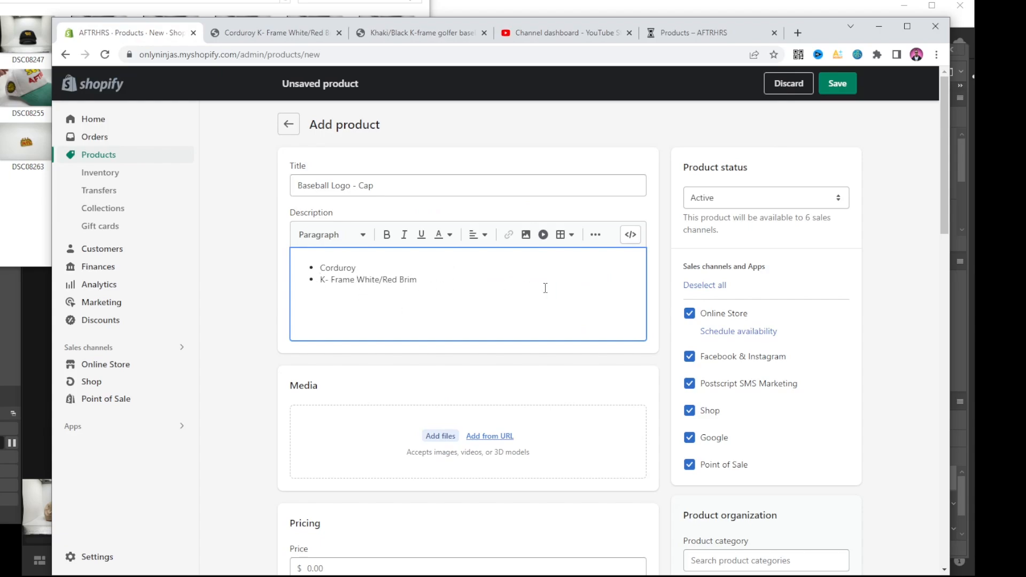
key(Return)
click(466, 301)
key(Return)
text(Embroidered Logo)
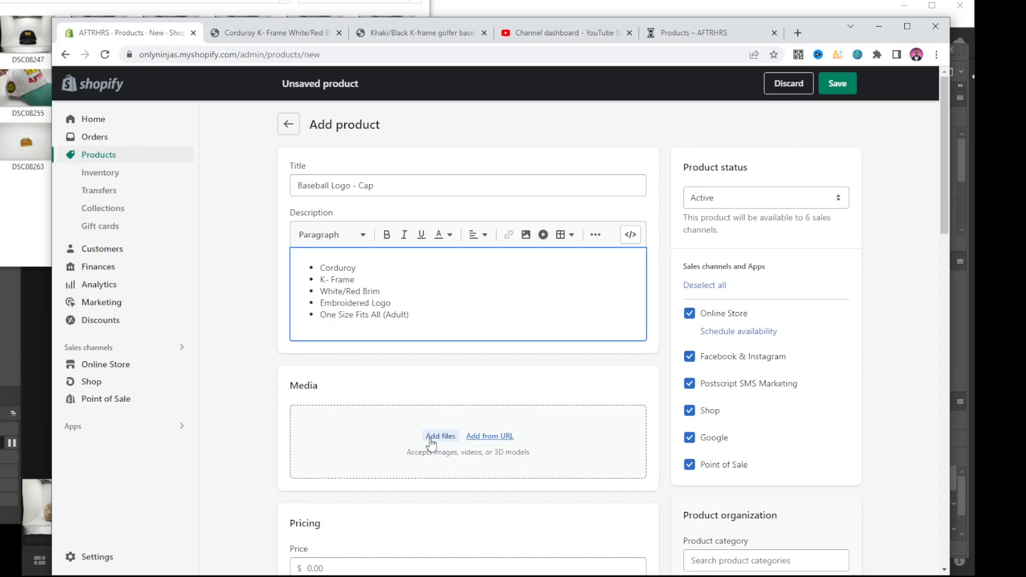
- Upload the three exported cap images to the product's media and set the product status to Draft
click(440, 436)
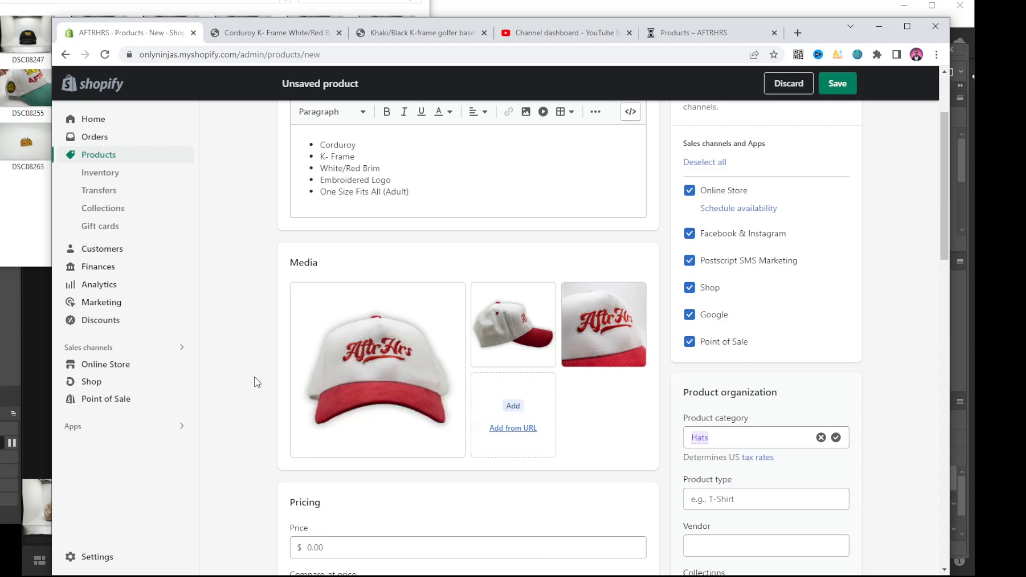
scroll(168, 393, up, 1)
scroll(167, 393, up, 1)
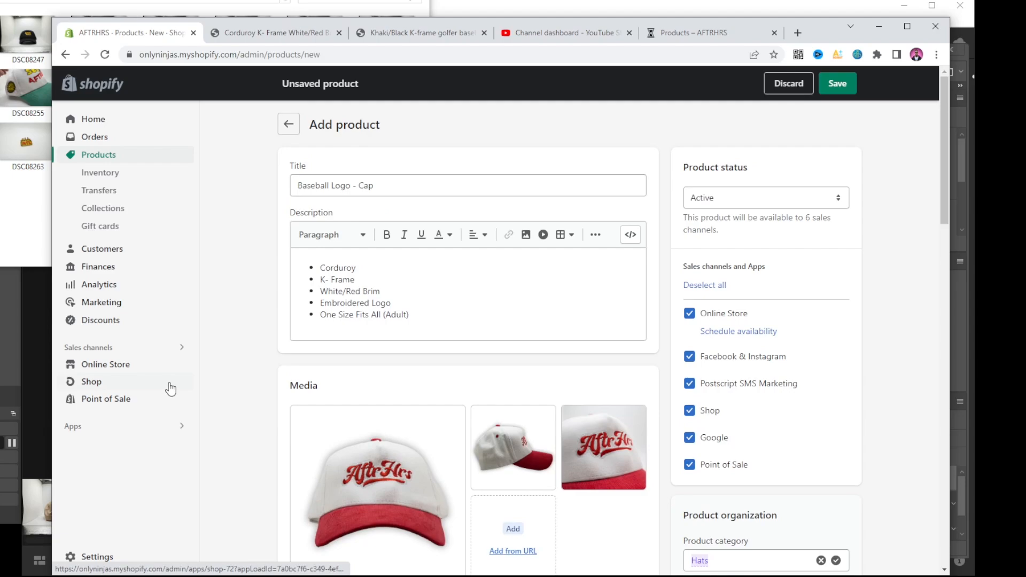
click(837, 200)
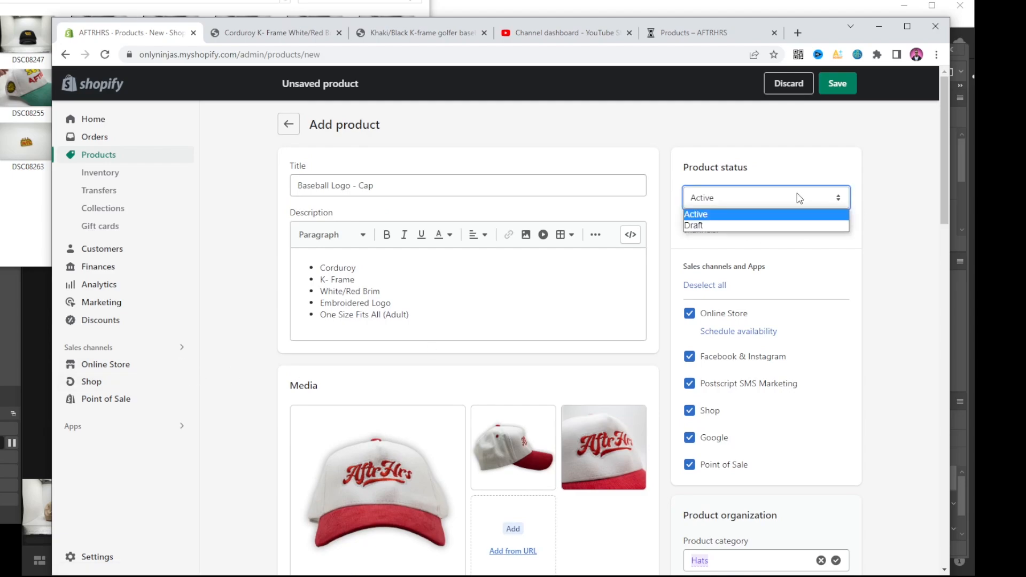
click(739, 224)
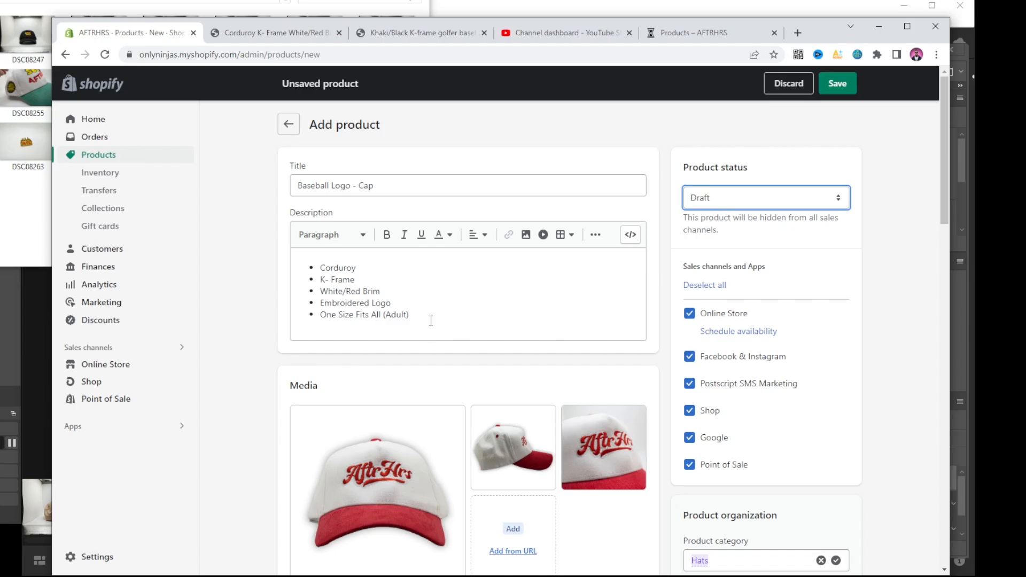
- Set both the product's price and its compare-at price to $24.99
scroll(369, 312, down, 7)
click(346, 306)
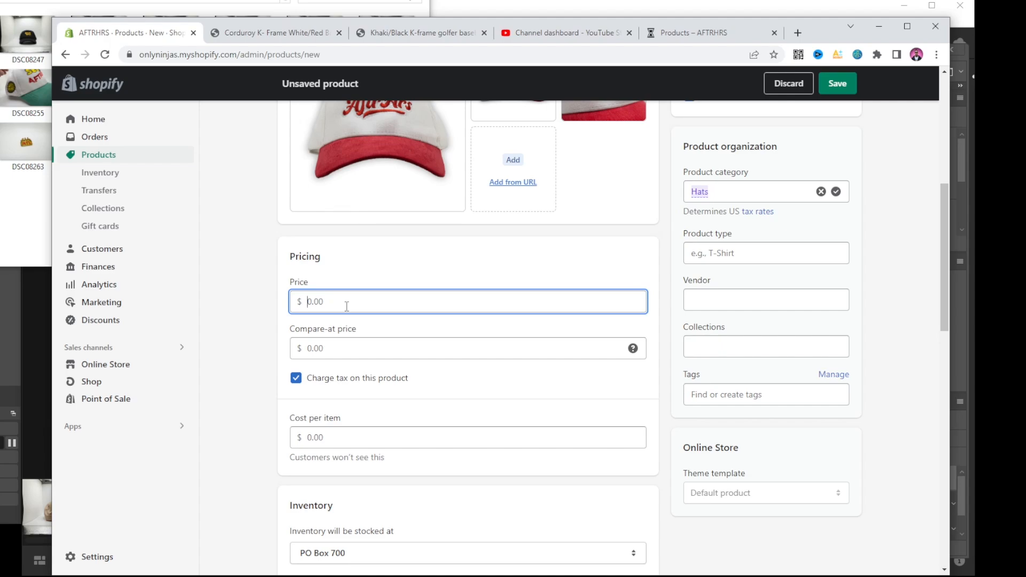
text(19)
key(Tab)
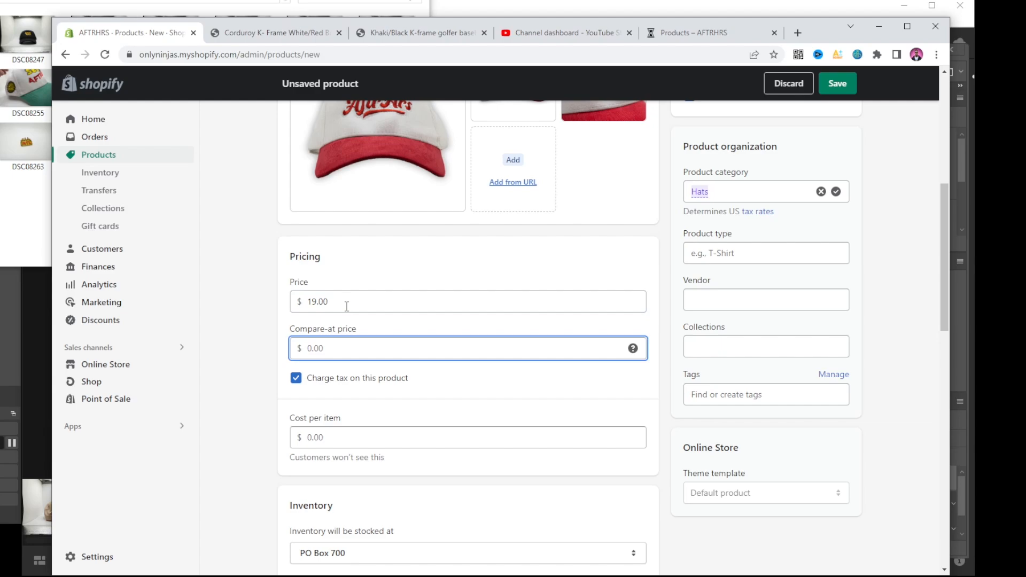
text(39)
key(BackSpace)
key(BackSpace)
text(200)
key(BackSpace)
key(BackSpace)
text(99)
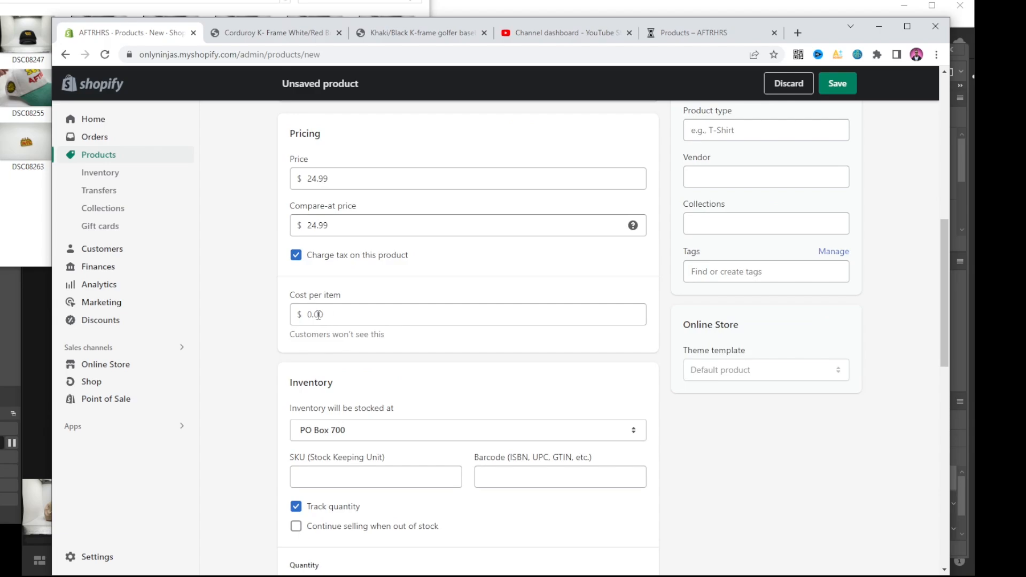
click(355, 318)
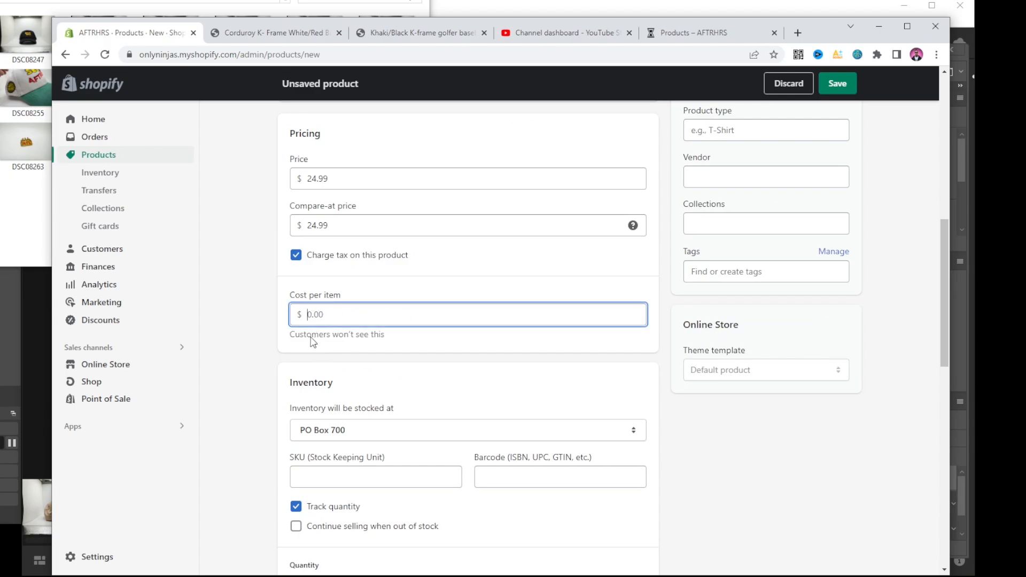
click(243, 295)
scroll(275, 339, down, 5)
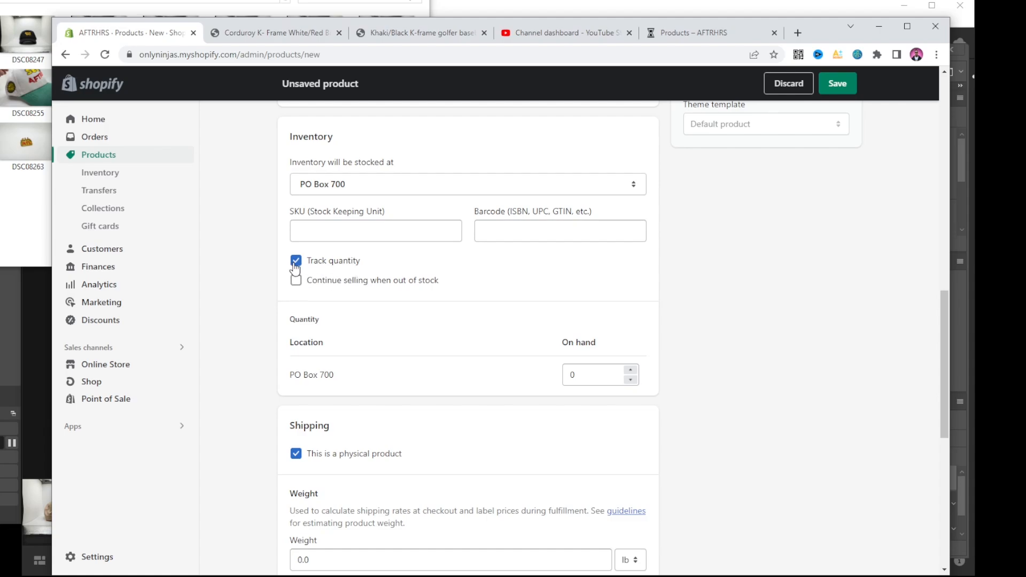
- Set the product's shipping weight to 5.0 oz and its country of origin to United States
click(598, 375)
scroll(256, 297, down, 3)
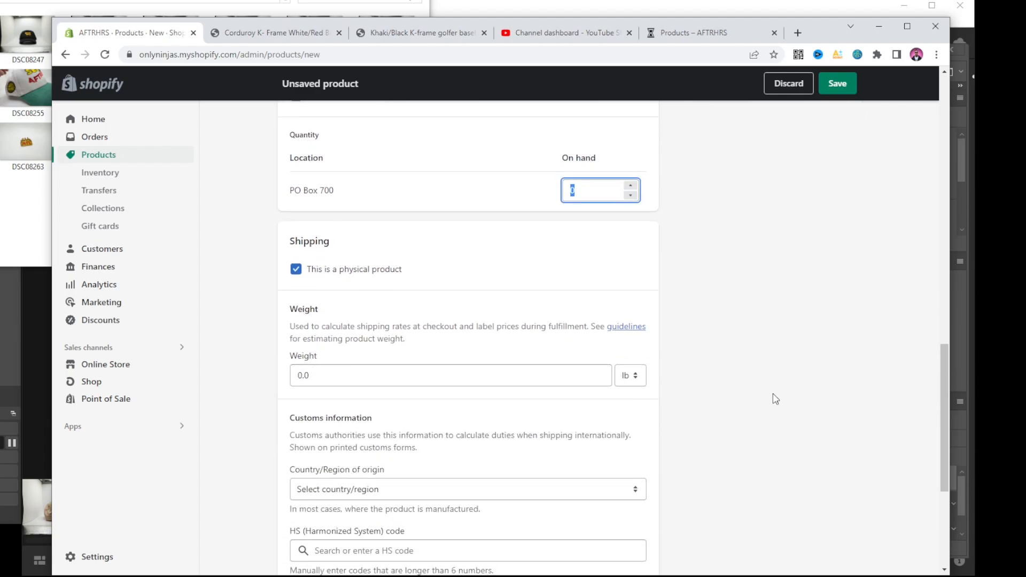
click(633, 378)
click(449, 367)
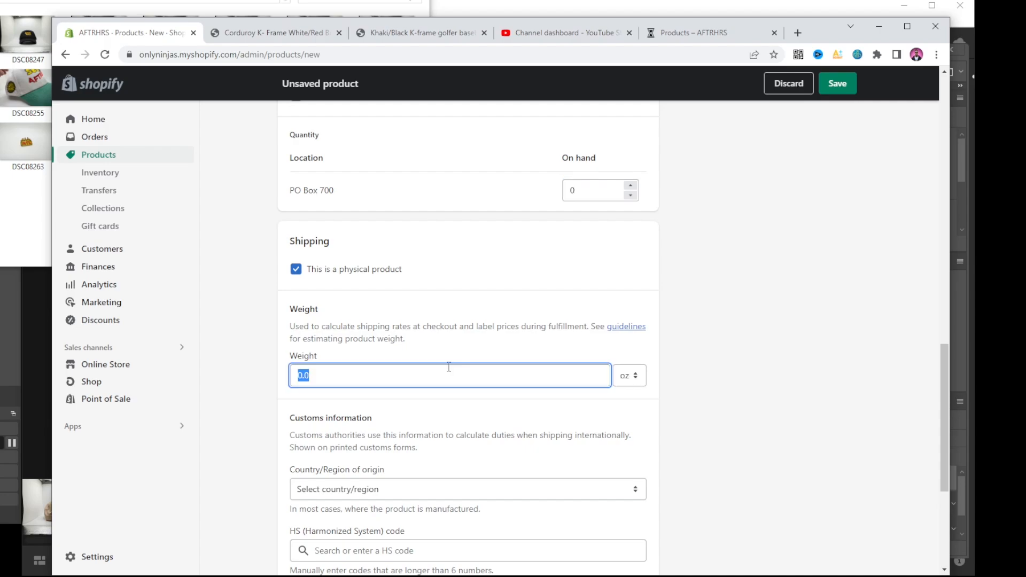
text(5)
click(234, 365)
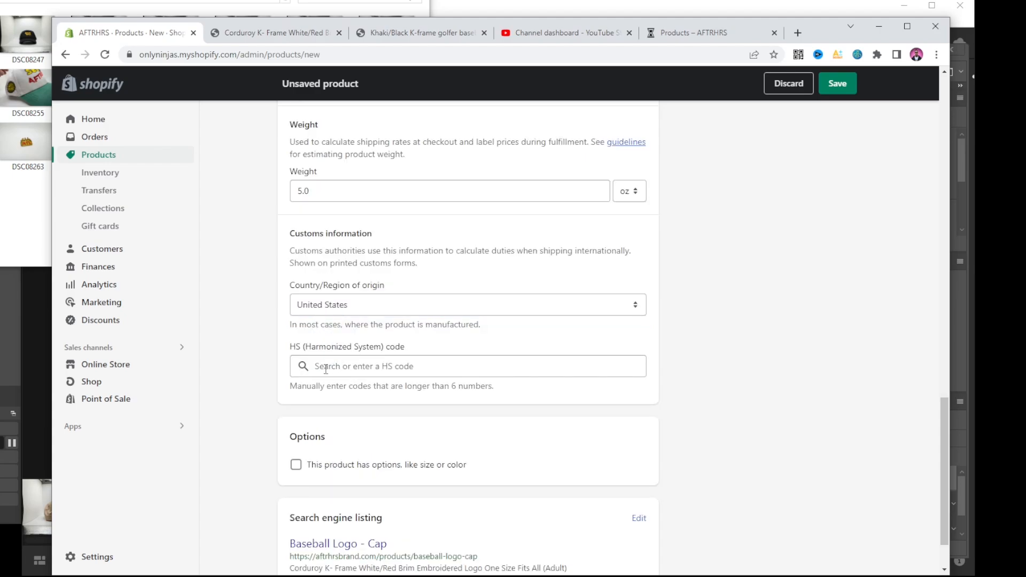
- Review the remaining details of the new Baseball Logo - Cap product and save it
scroll(323, 358, down, 1)
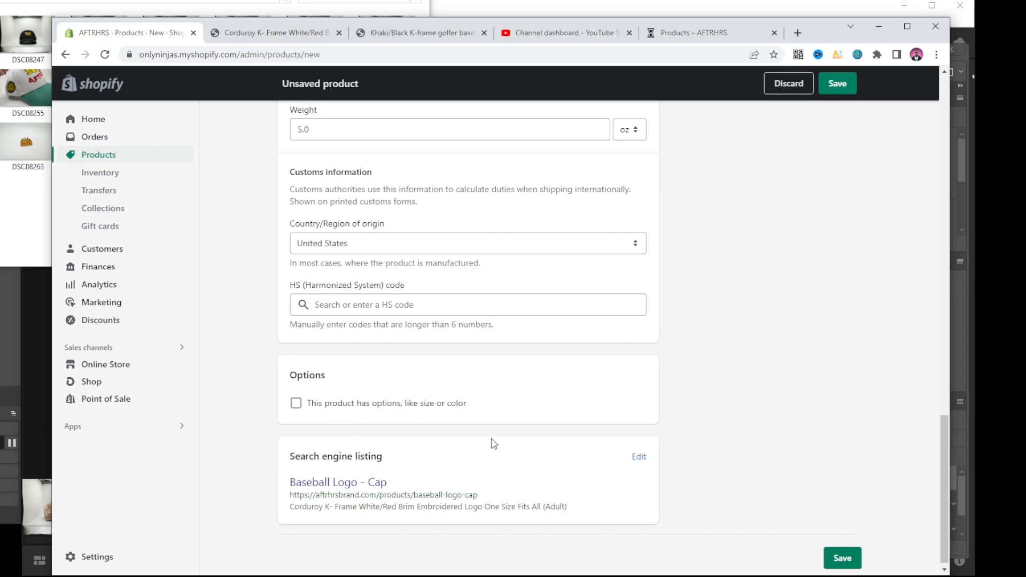
scroll(746, 478, up, 10)
scroll(745, 478, up, 10)
scroll(659, 495, down, 15)
click(837, 83)
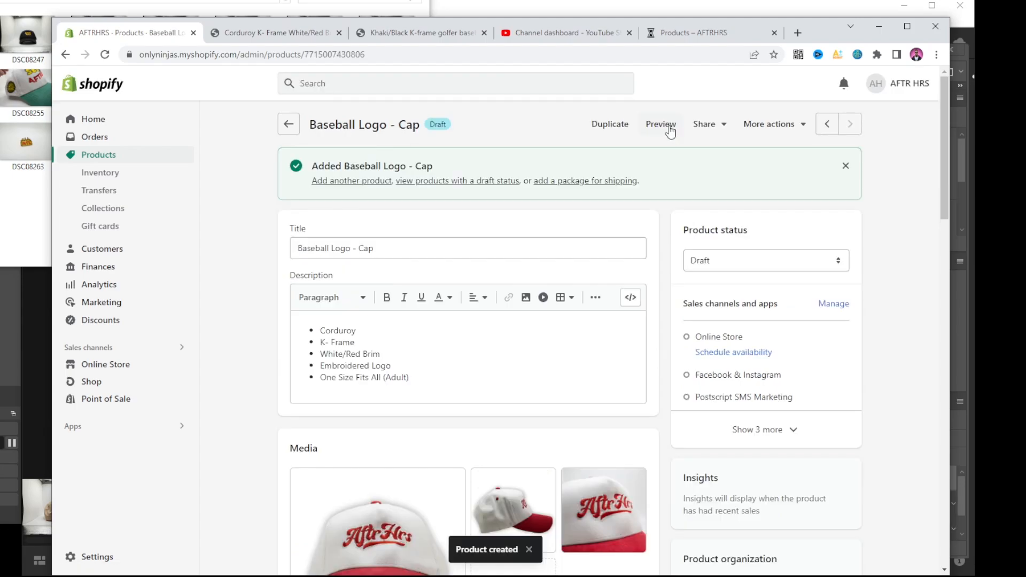
- Preview the saved cap product in the online store, dismiss the 15% off pop-up and check the images, price and description
click(661, 124)
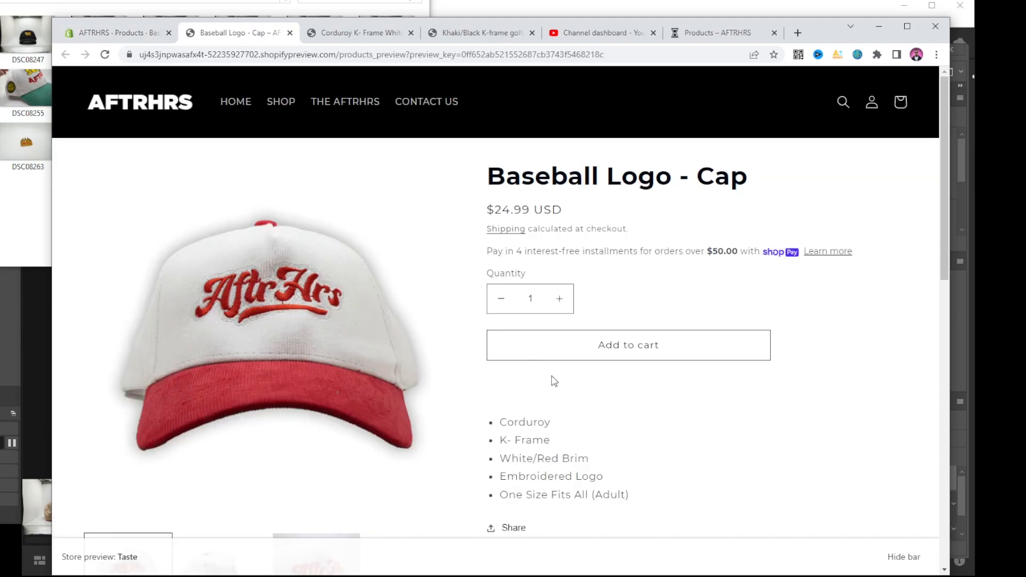
scroll(534, 369, down, 3)
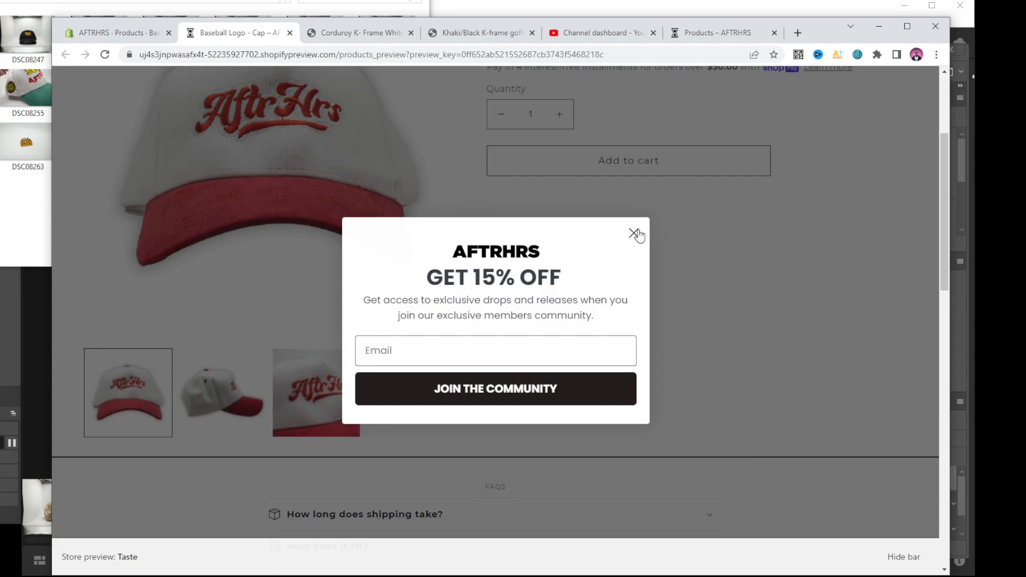
click(633, 234)
scroll(229, 385, up, 4)
scroll(417, 334, down, 1)
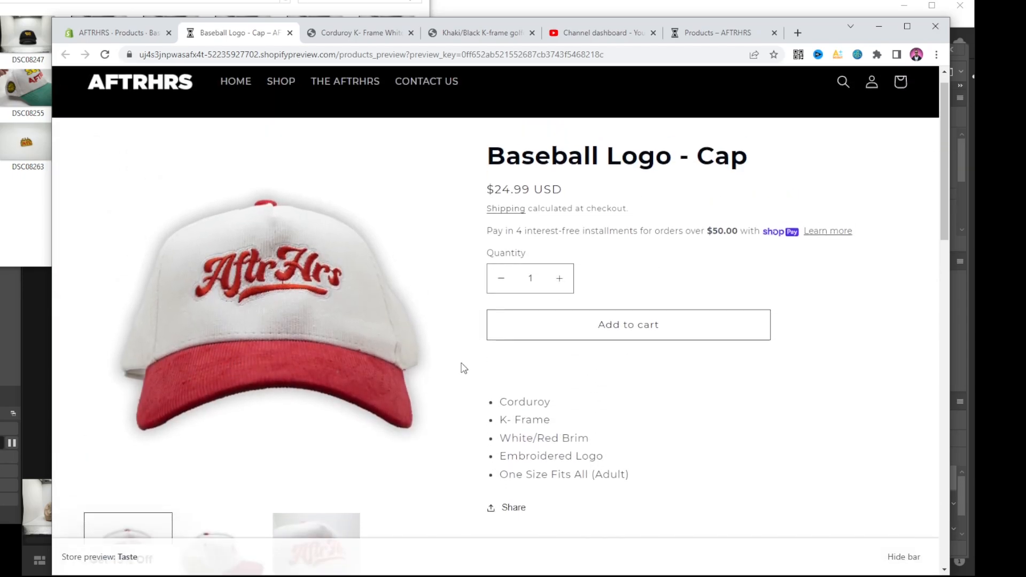